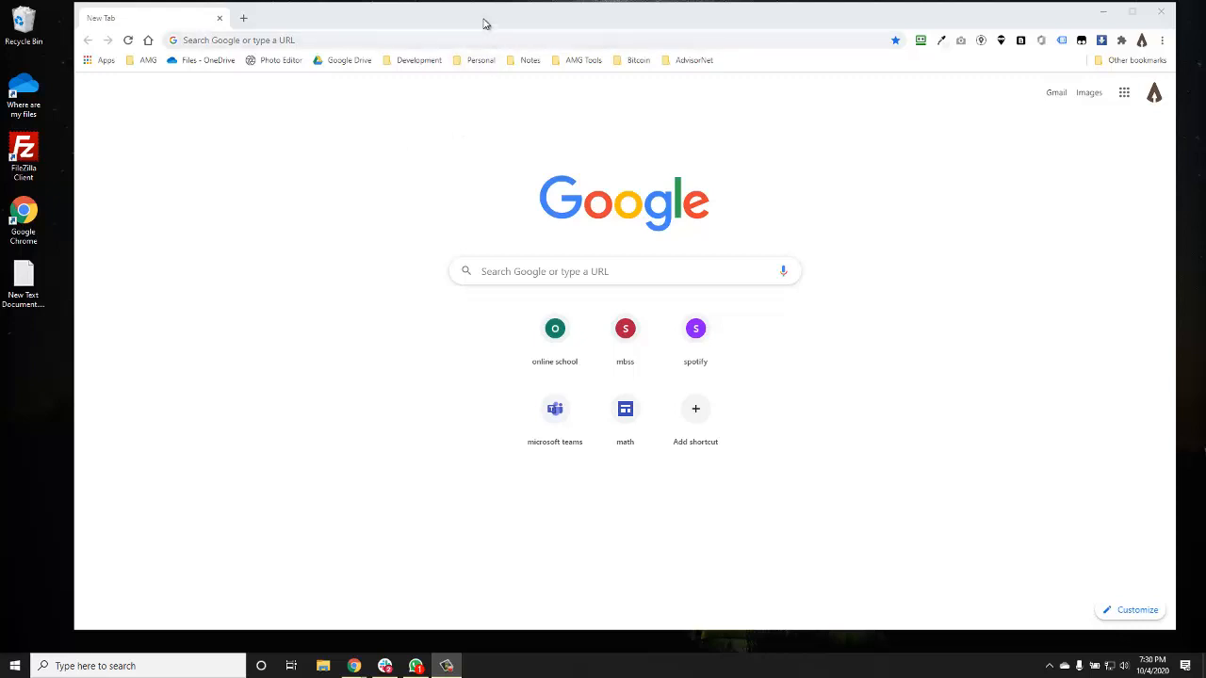
# - Load the exodus.io website in Chrome
pyautogui.moveTo(485, 24); pyautogui.dragTo(473, 27)
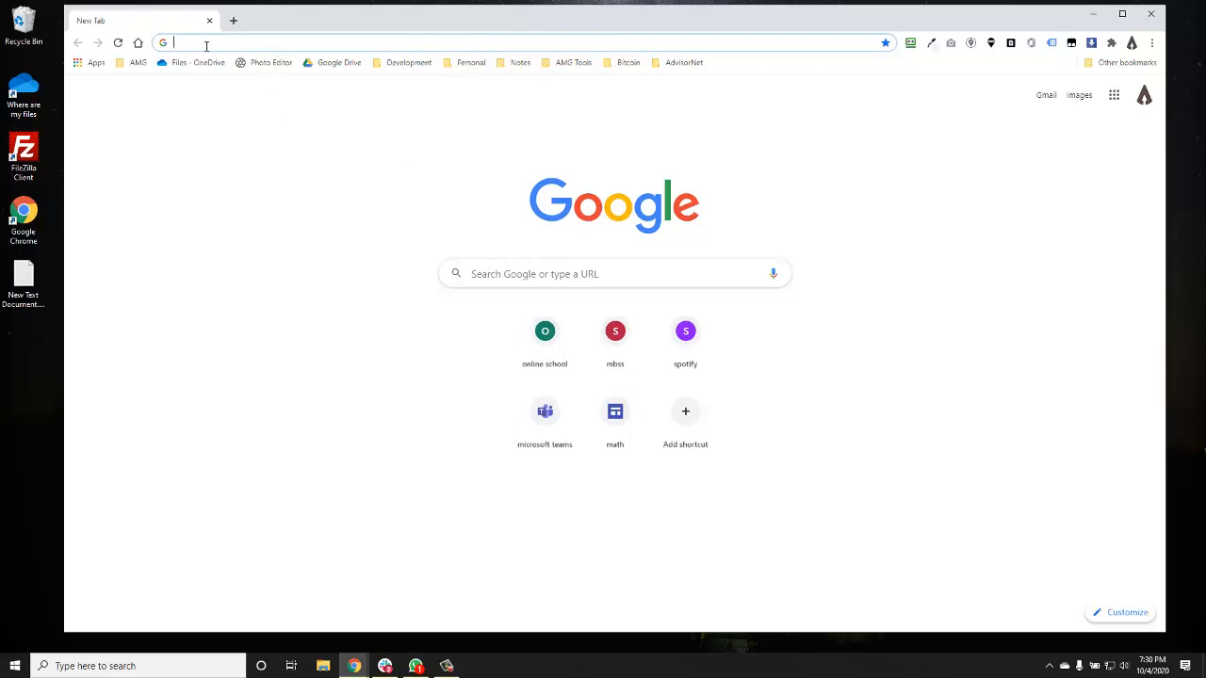
pyautogui.write('e')
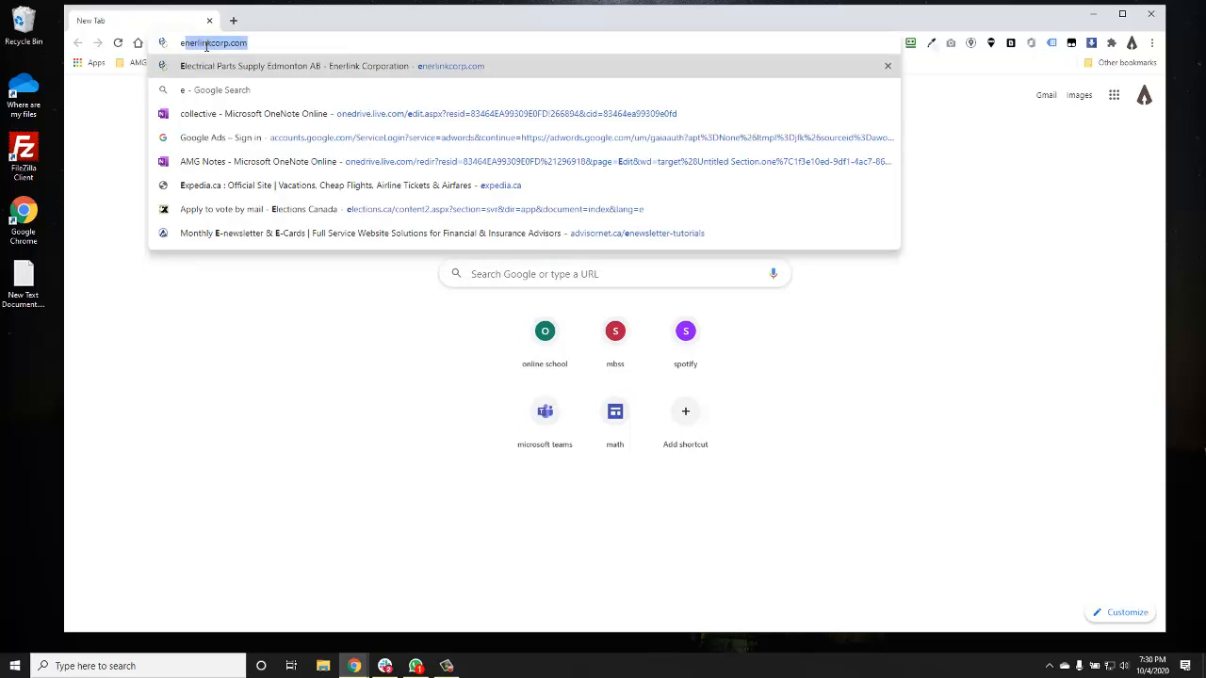
pyautogui.write('xo')
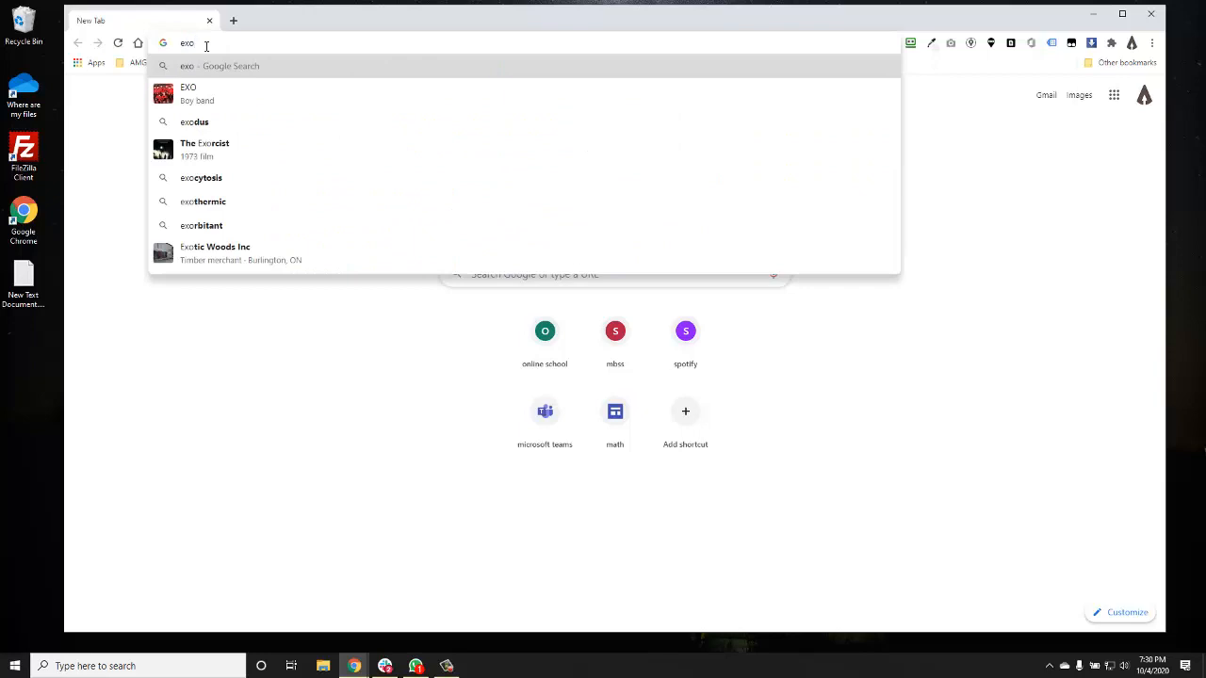
pyautogui.write('d')
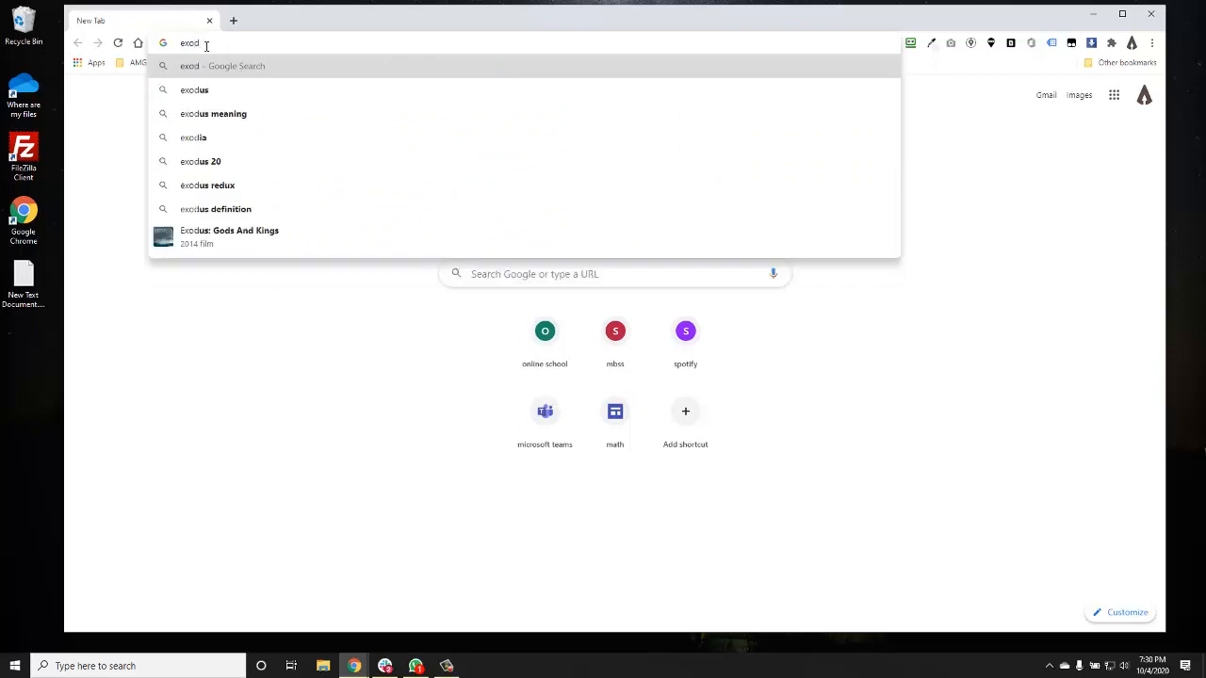
pyautogui.write('us.io')
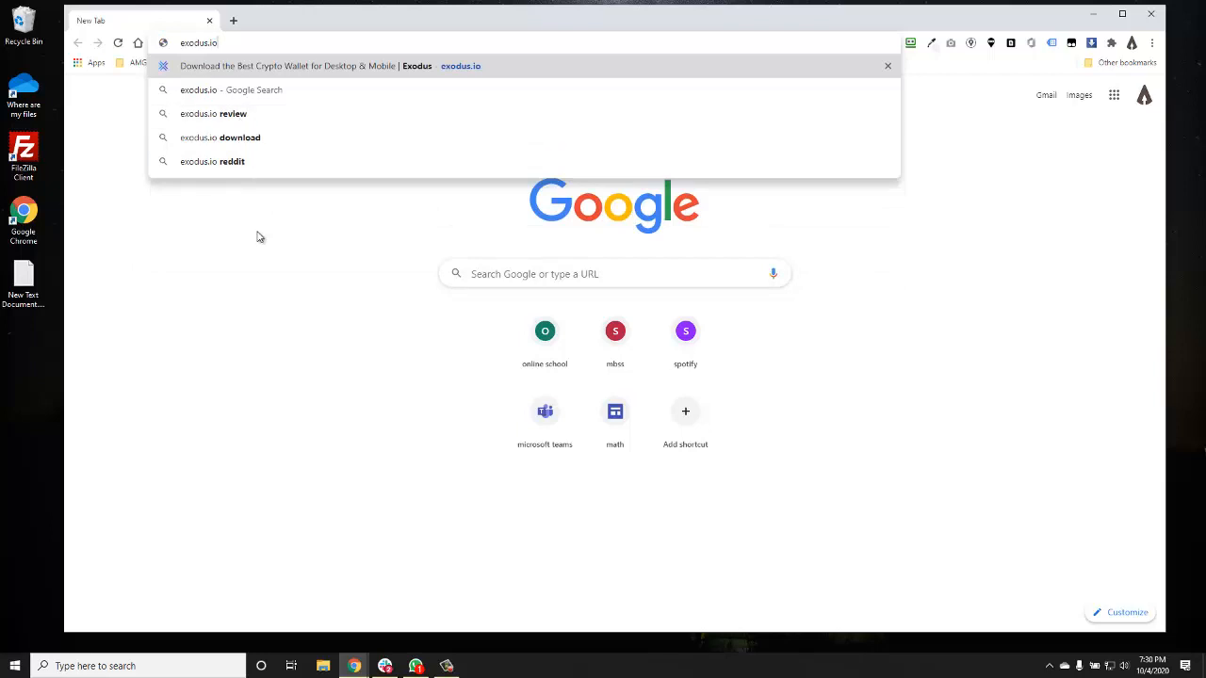
pyautogui.press('Return')
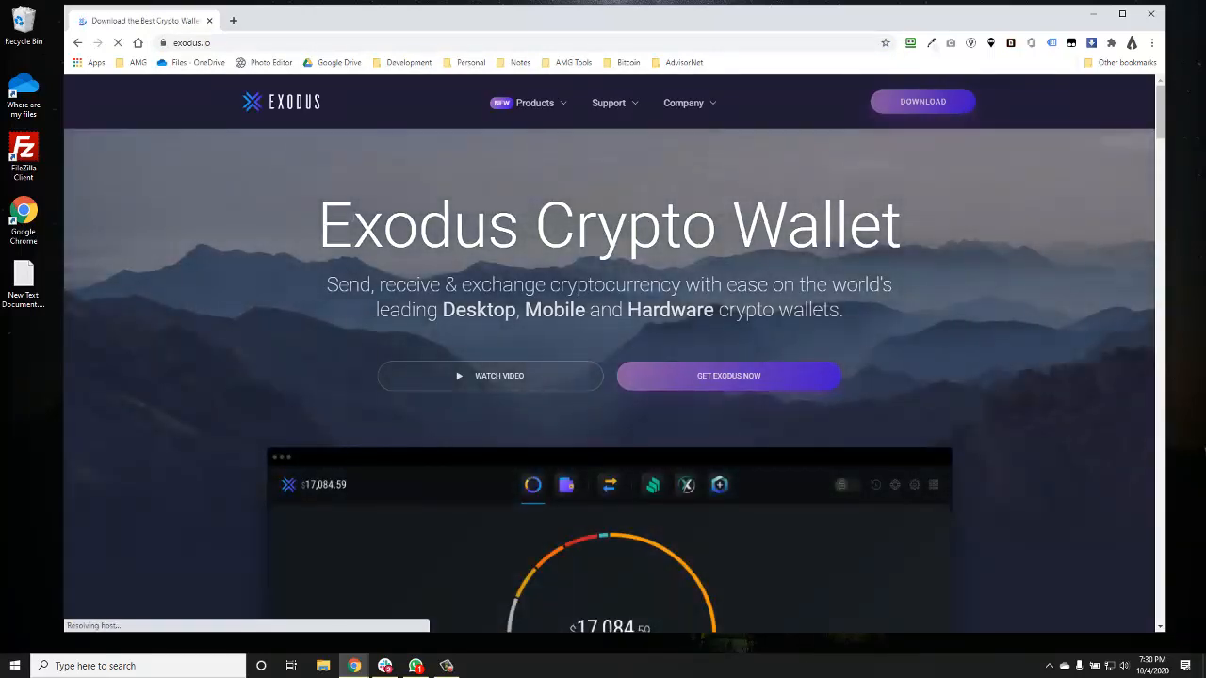
# - Download the Exodus 20.10.2 Windows installer (exodus-windows-x64-20.10.2.exe) from the download page
pyautogui.click(922, 113)
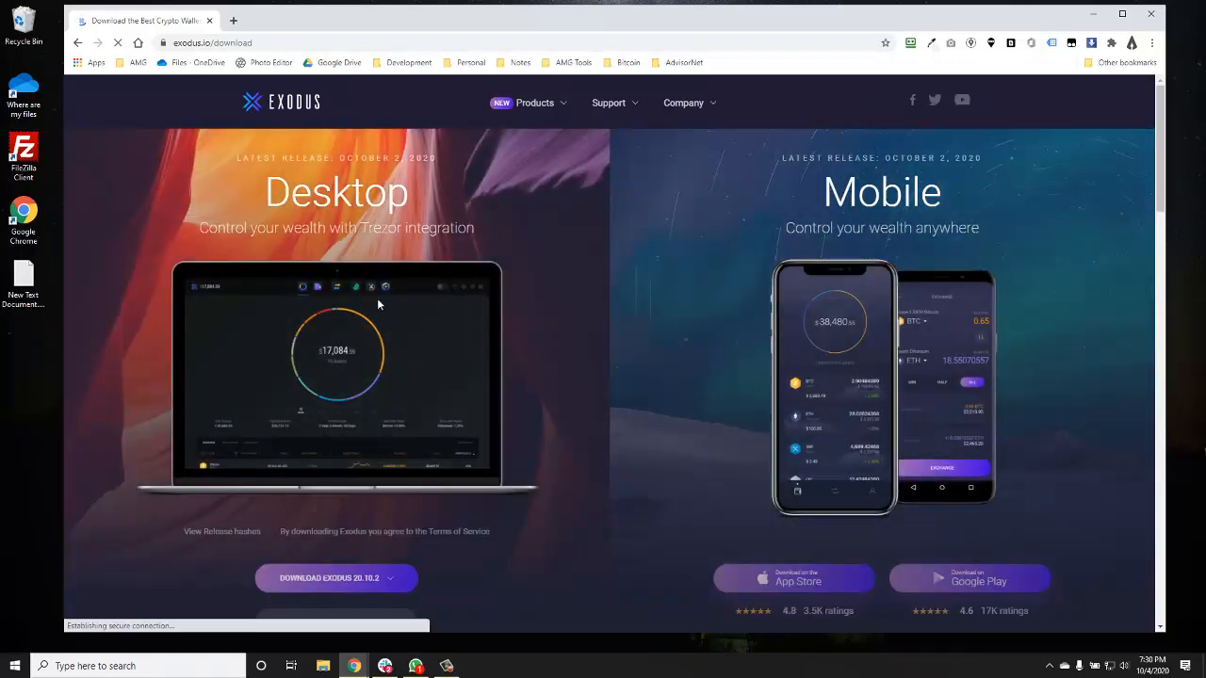
pyautogui.scroll(-1, 376, 298)
pyautogui.scroll(-1, 376, 297)
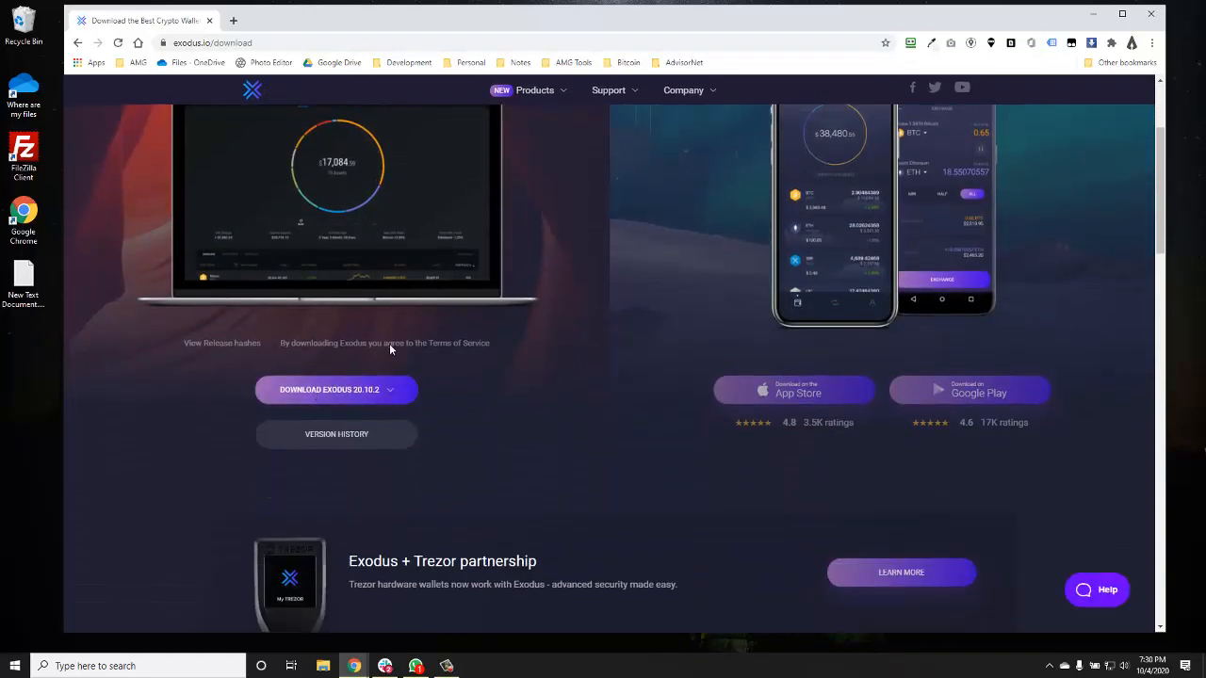
pyautogui.click(329, 392)
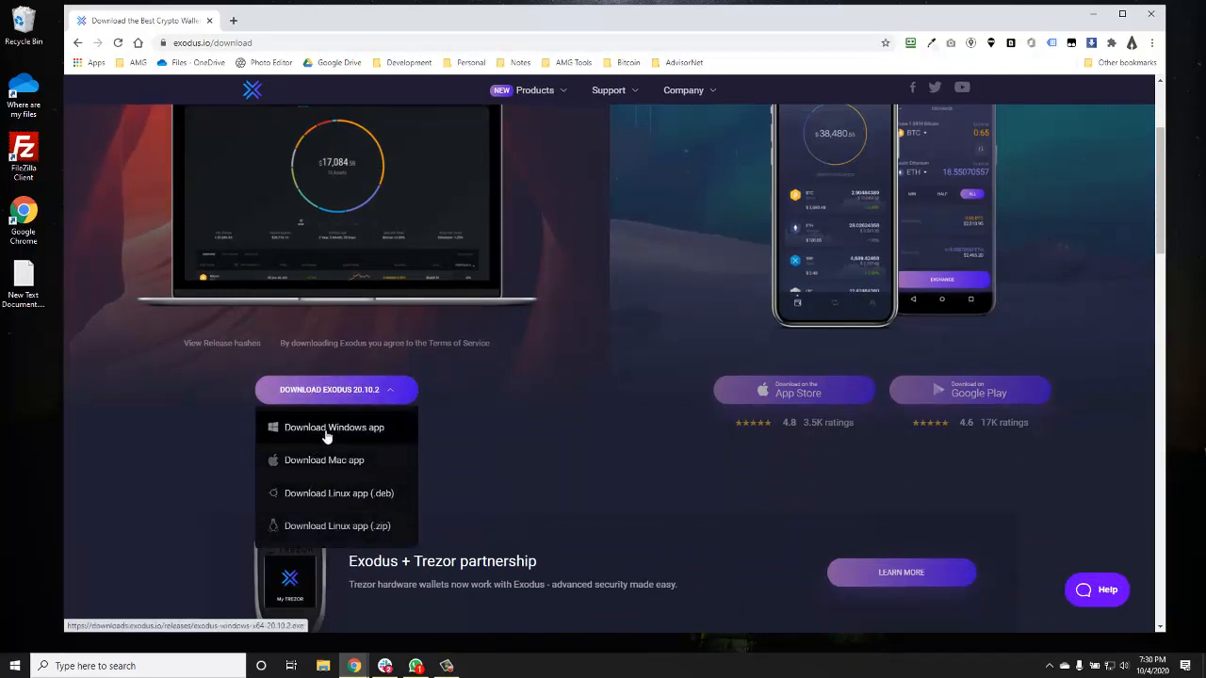
pyautogui.click(325, 429)
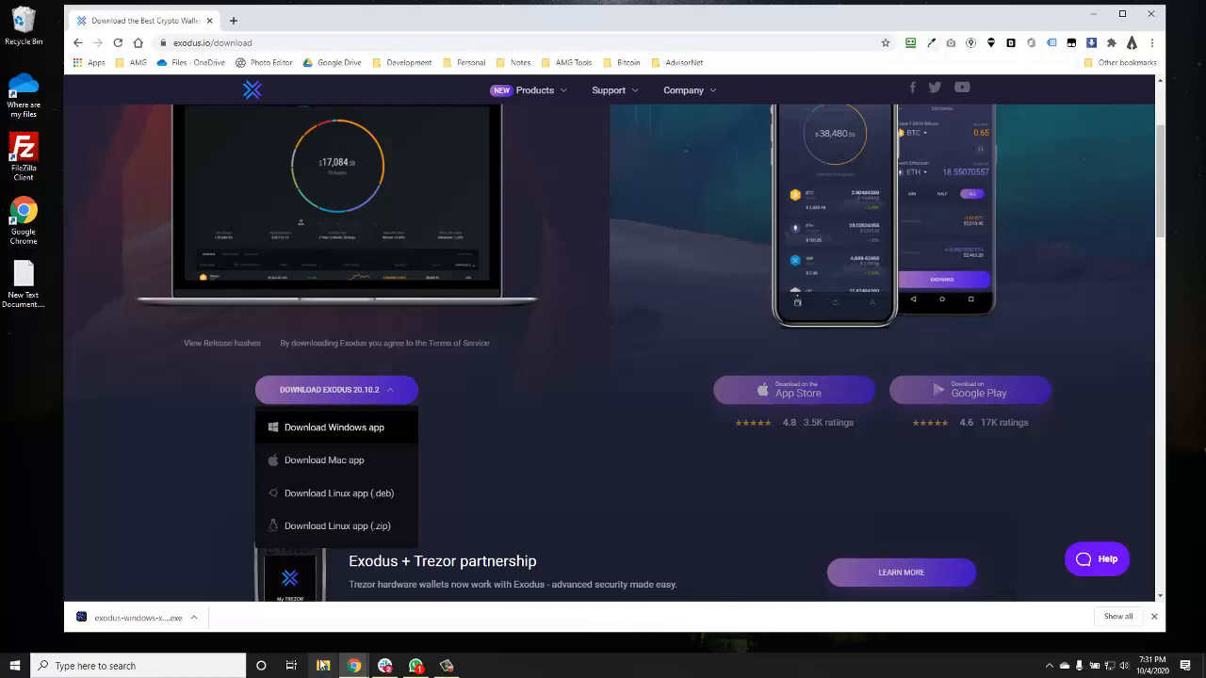
pyautogui.click(324, 667)
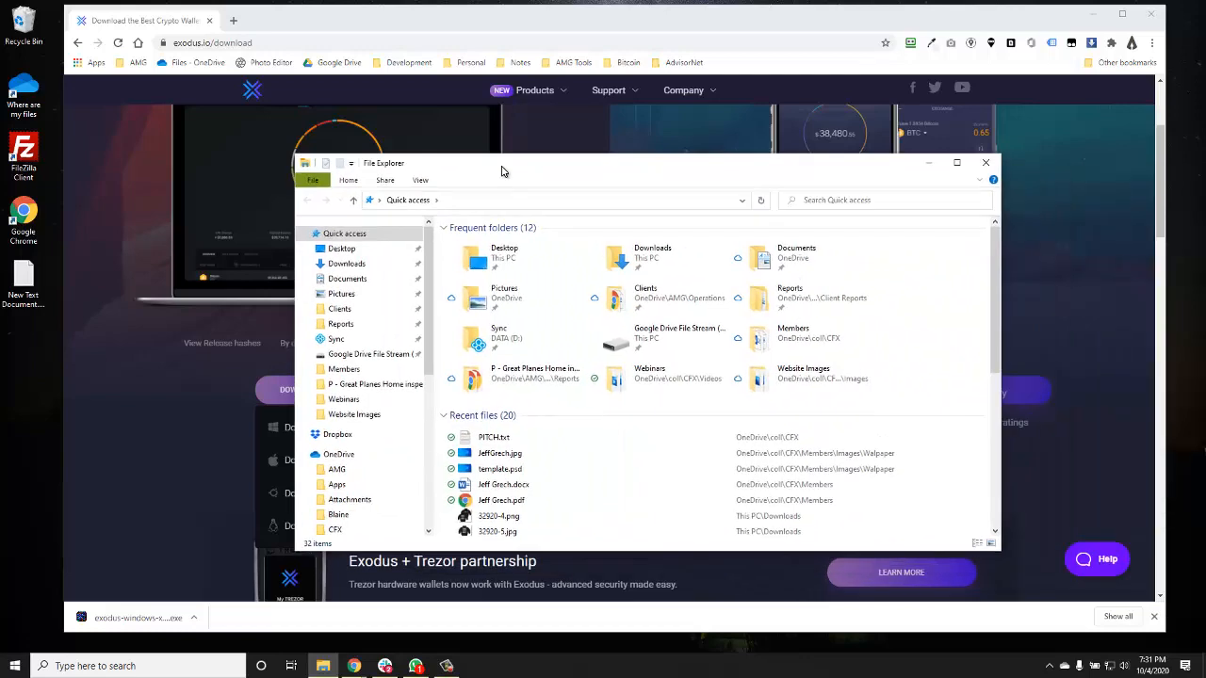
pyautogui.moveTo(500, 166); pyautogui.dragTo(515, 148)
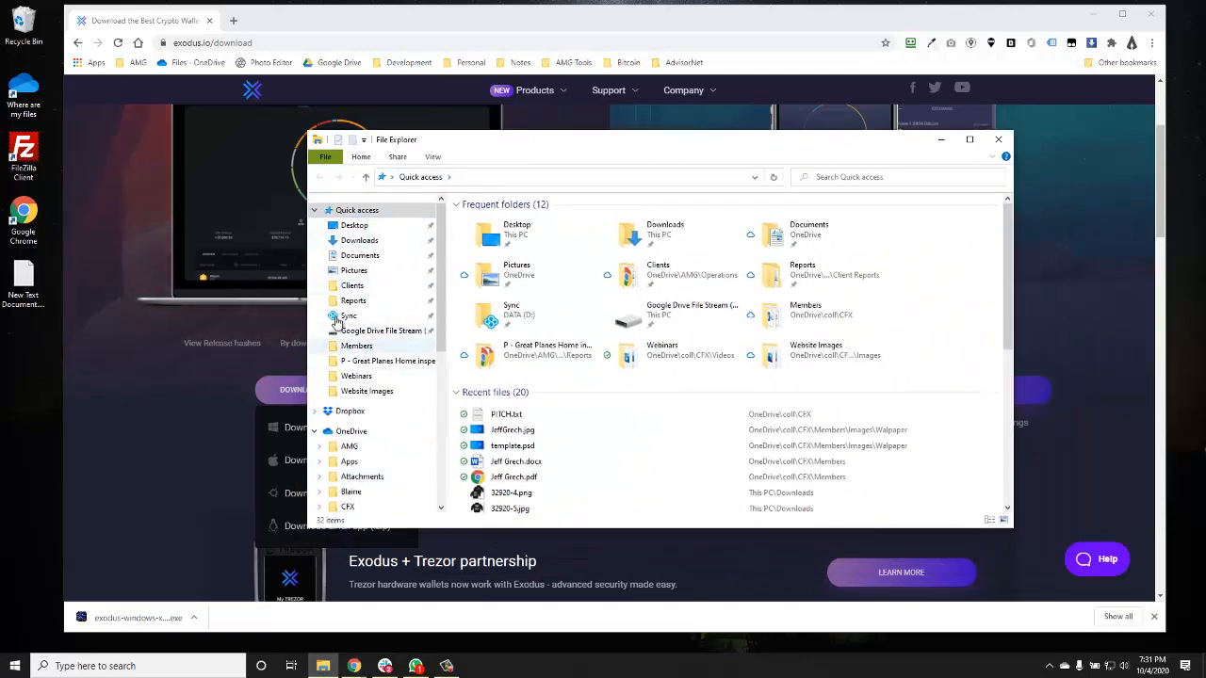
pyautogui.click(358, 241)
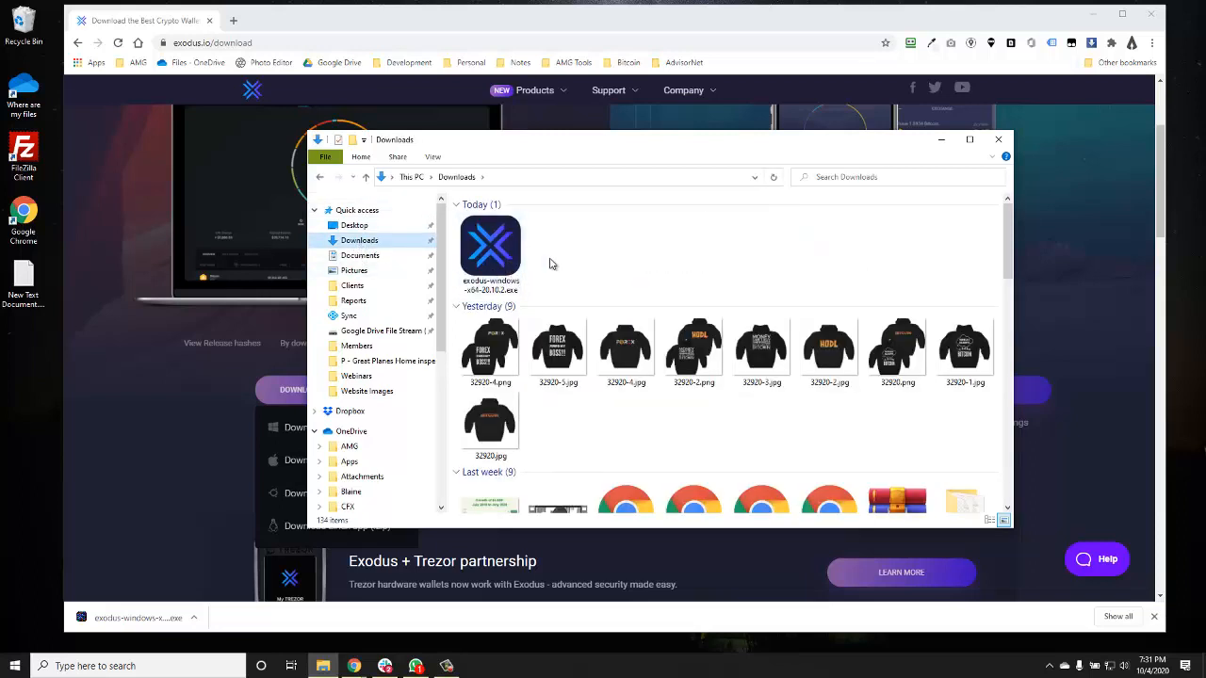
pyautogui.click(999, 141)
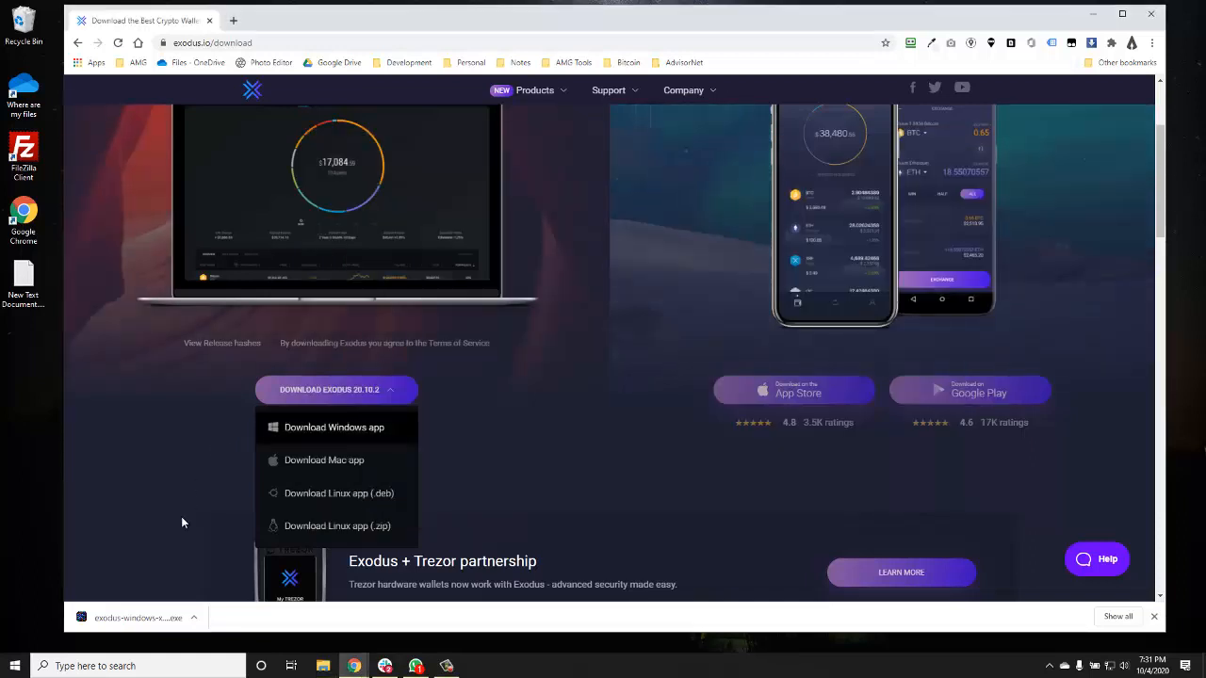
# - Run the Exodus installer, dismiss the installed confirmation, and close Chrome
pyautogui.click(119, 618)
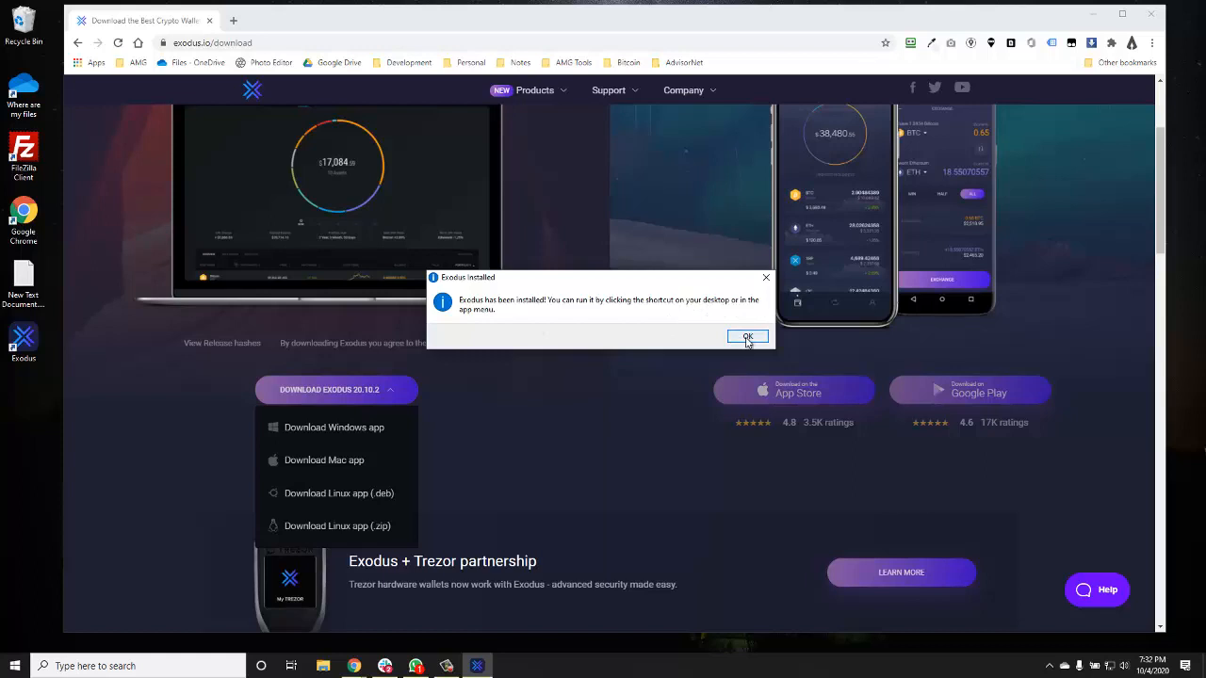
pyautogui.click(744, 338)
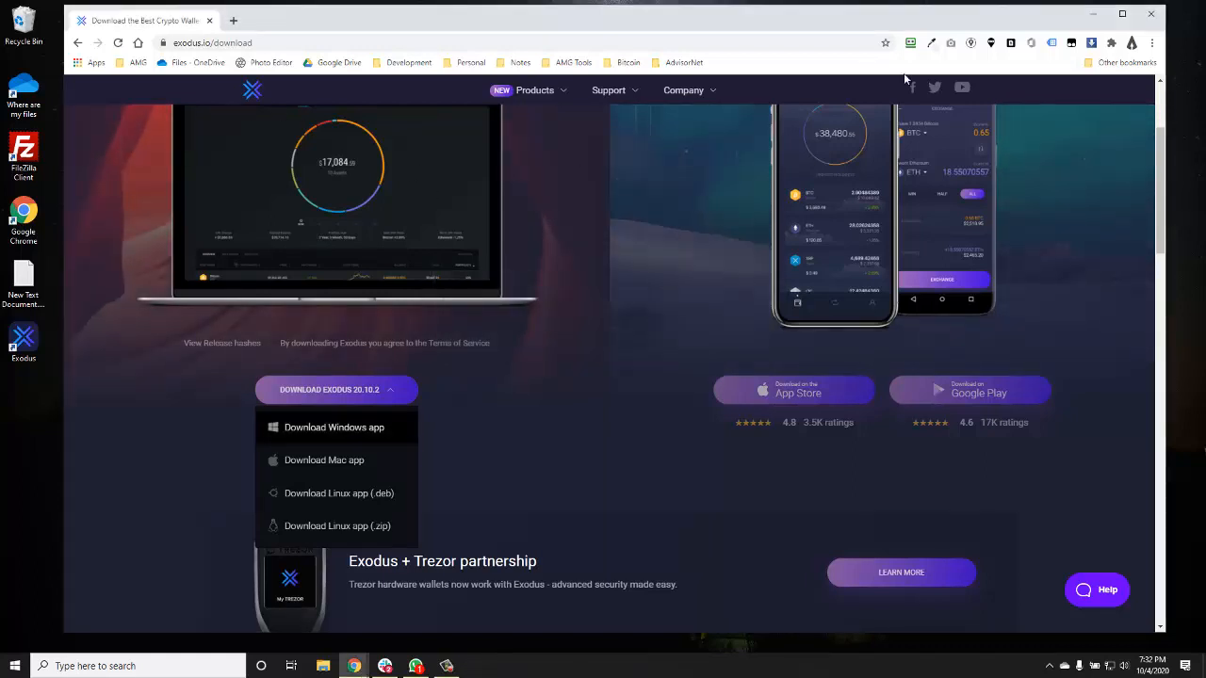
pyautogui.click(1151, 15)
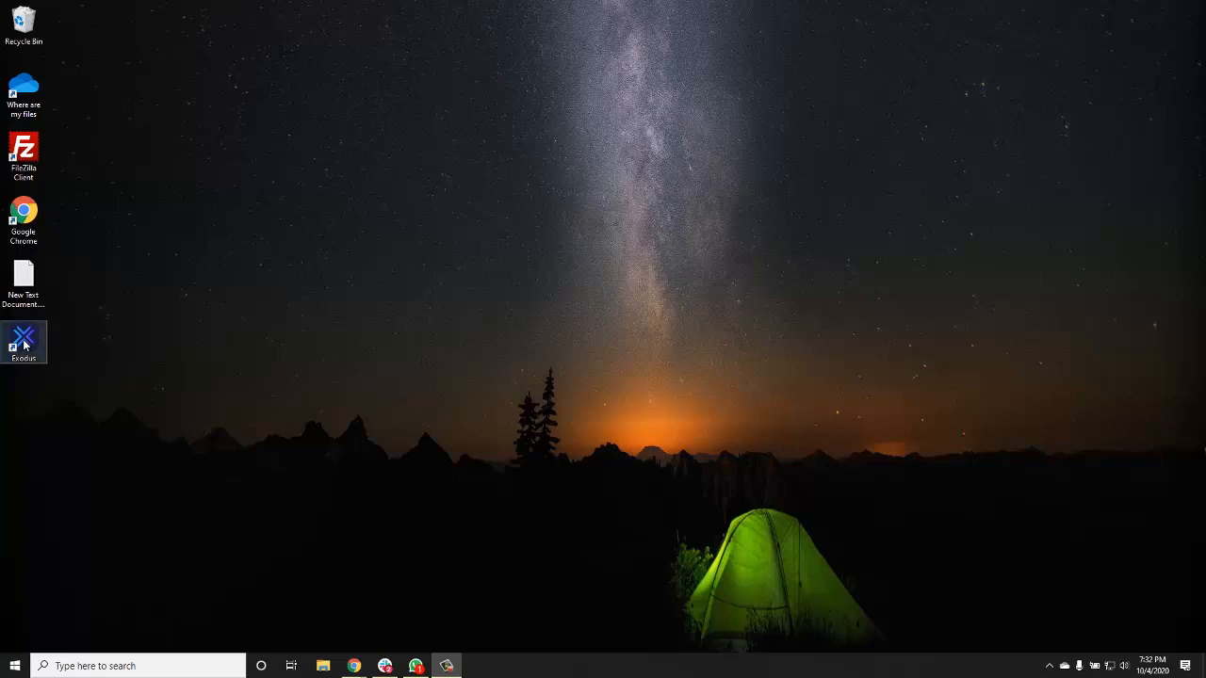
# - Launch Exodus from its desktop shortcut and go to its asset settings
pyautogui.click(24, 344)
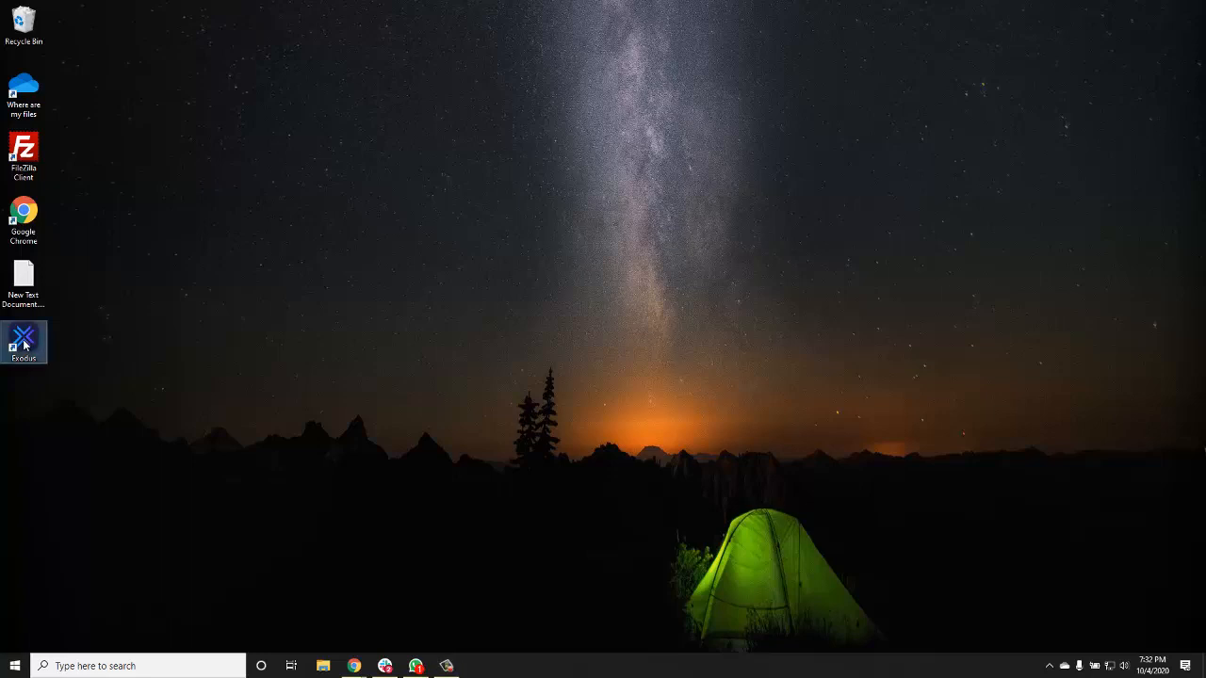
pyautogui.doubleClick(25, 344)
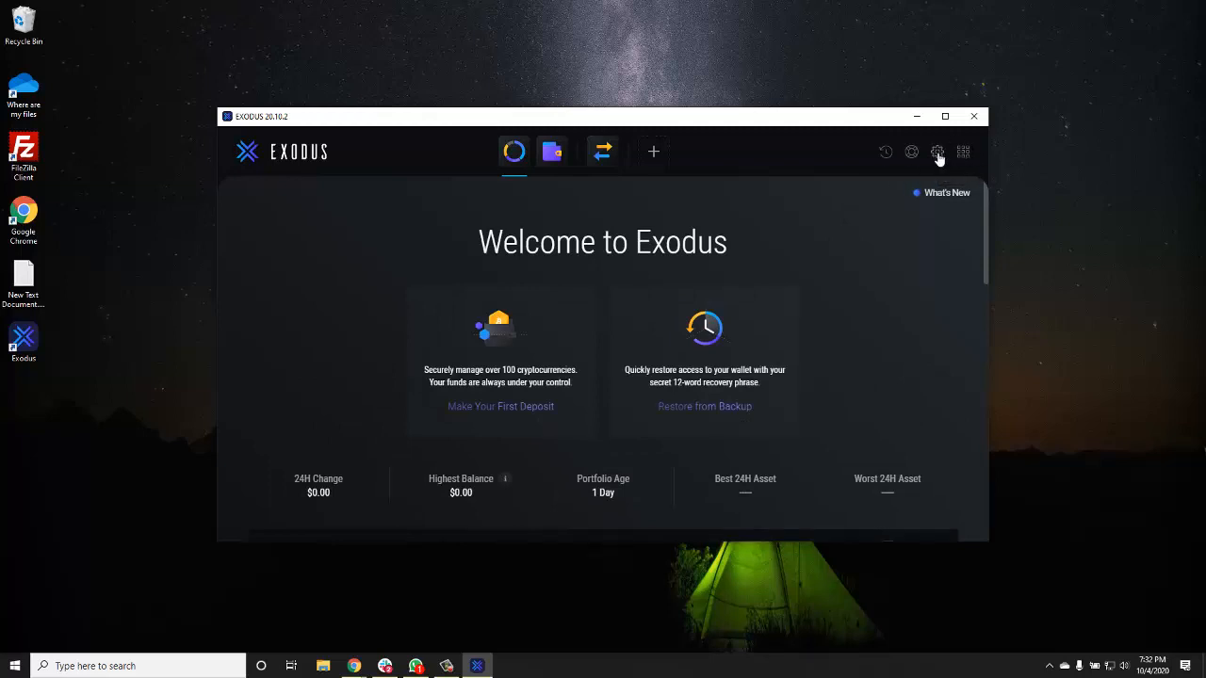
pyautogui.click(937, 154)
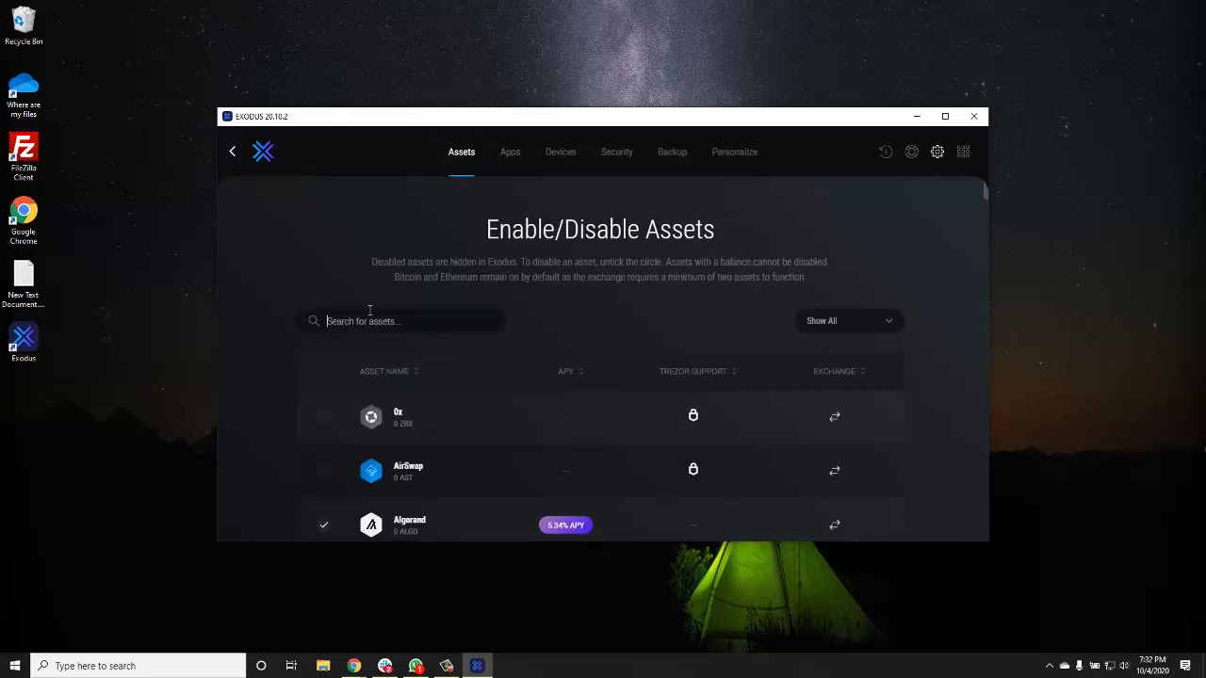
# - Enable Algorand and disable Binance Coin, Bitcoin Cash and Bitcoin SV
pyautogui.scroll(-2, 353, 333)
pyautogui.click(324, 399)
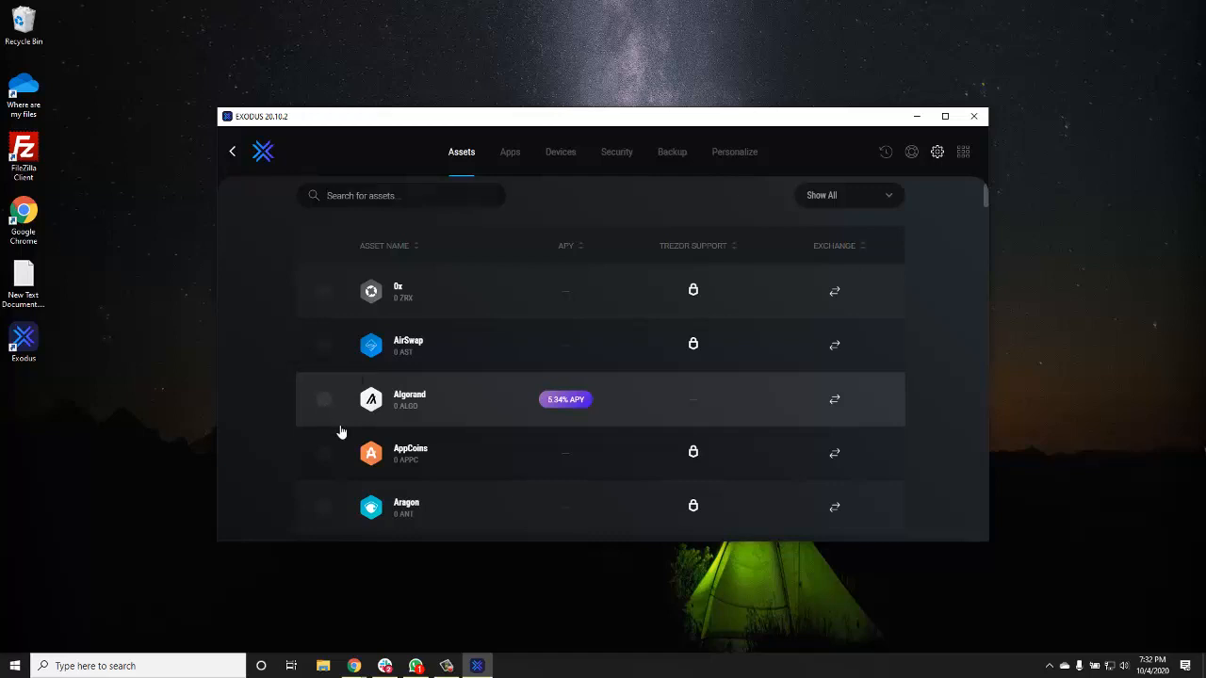
pyautogui.scroll(-5, 334, 419)
pyautogui.scroll(-2, 345, 431)
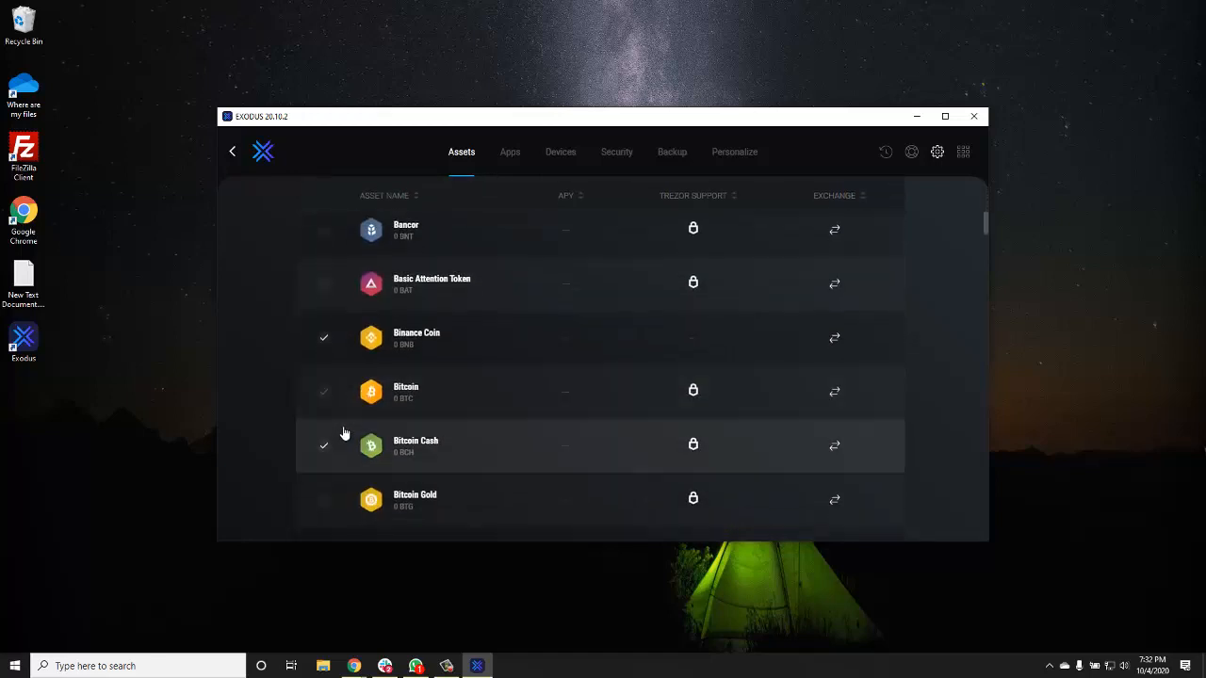
pyautogui.click(324, 337)
pyautogui.scroll(-2, 330, 382)
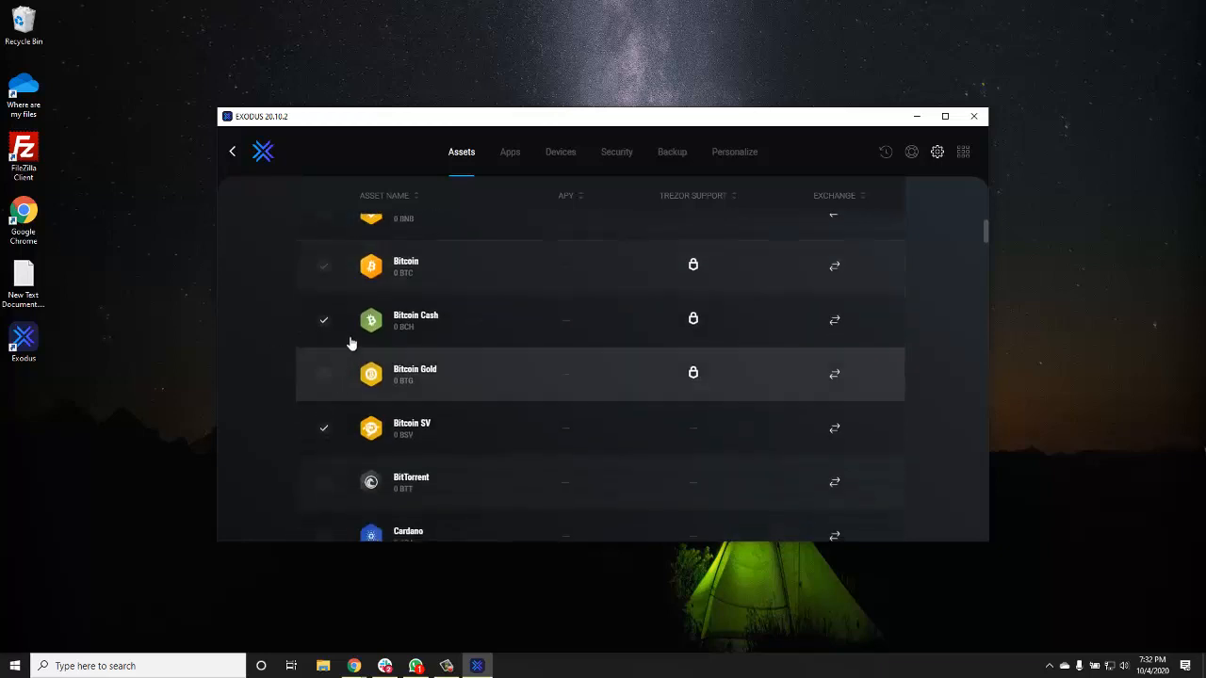
pyautogui.click(323, 320)
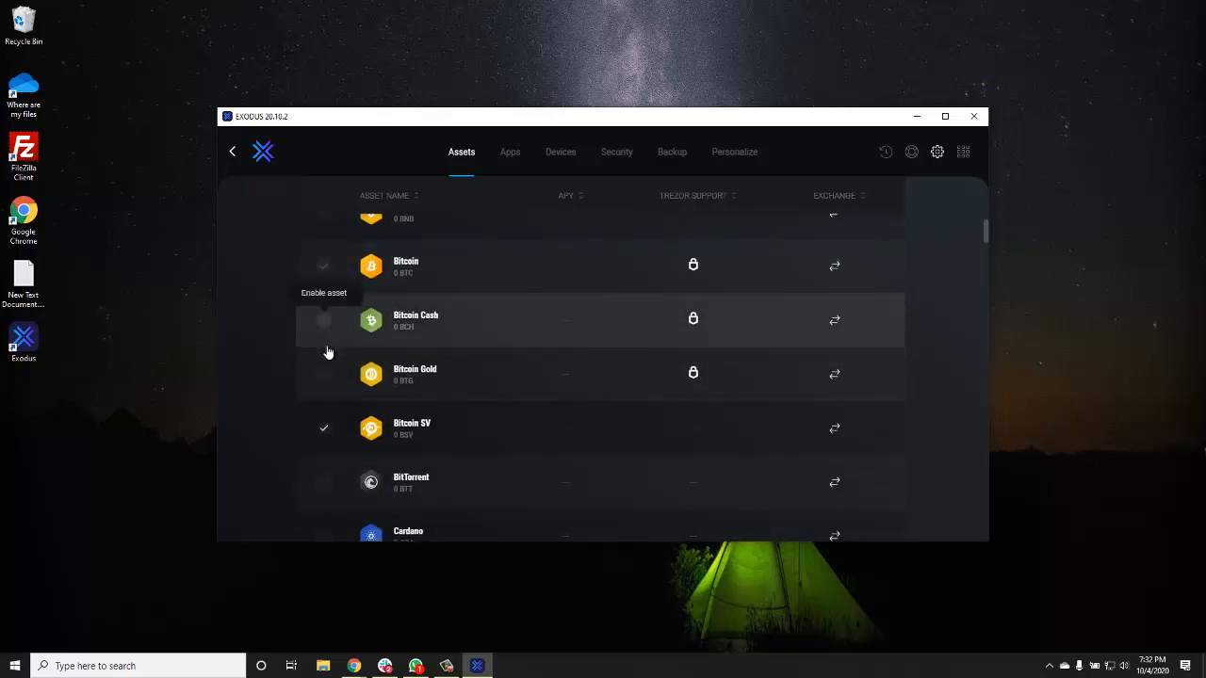
pyautogui.click(321, 430)
pyautogui.scroll(-3, 321, 423)
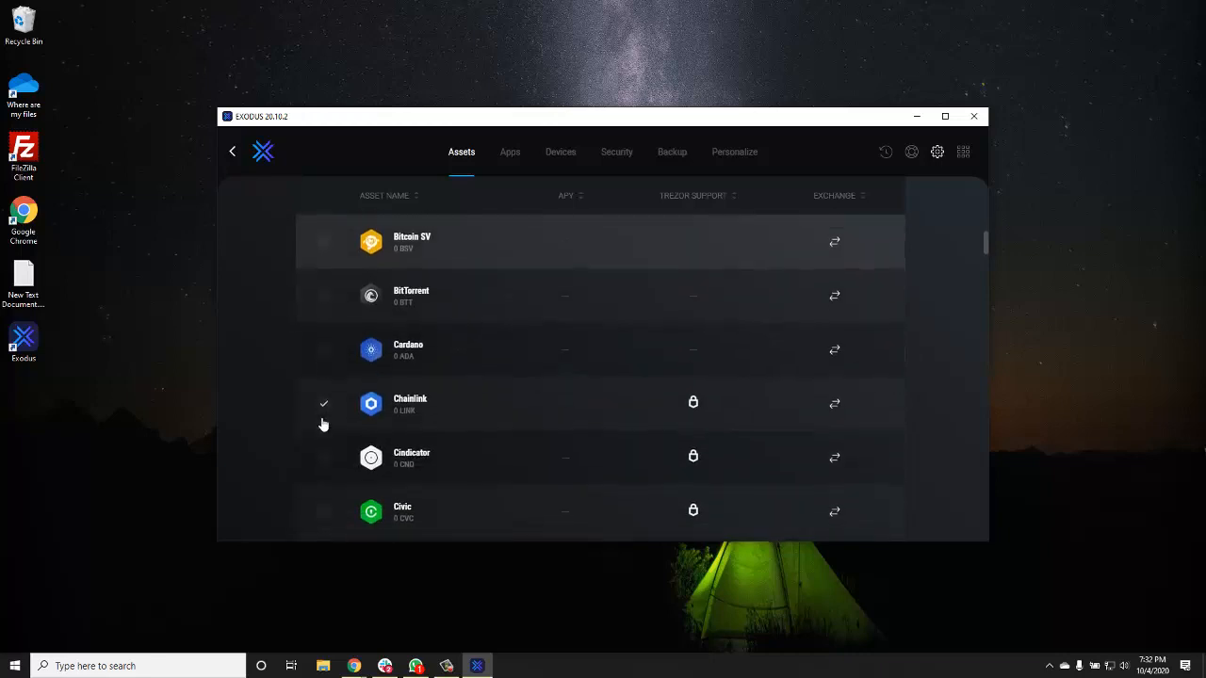
# - Disable Chainlink, Cosmos, Dai, Dash, EOS and Litecoin in the asset list
pyautogui.click(323, 403)
pyautogui.scroll(-3, 325, 415)
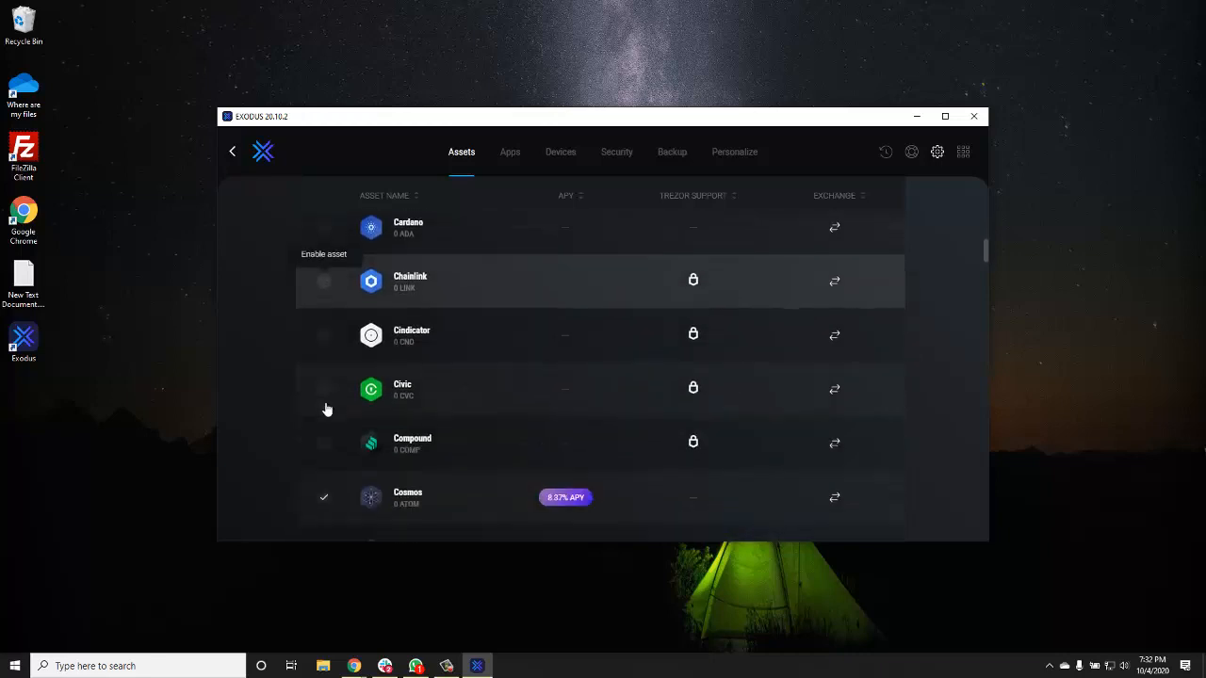
pyautogui.scroll(-2, 325, 428)
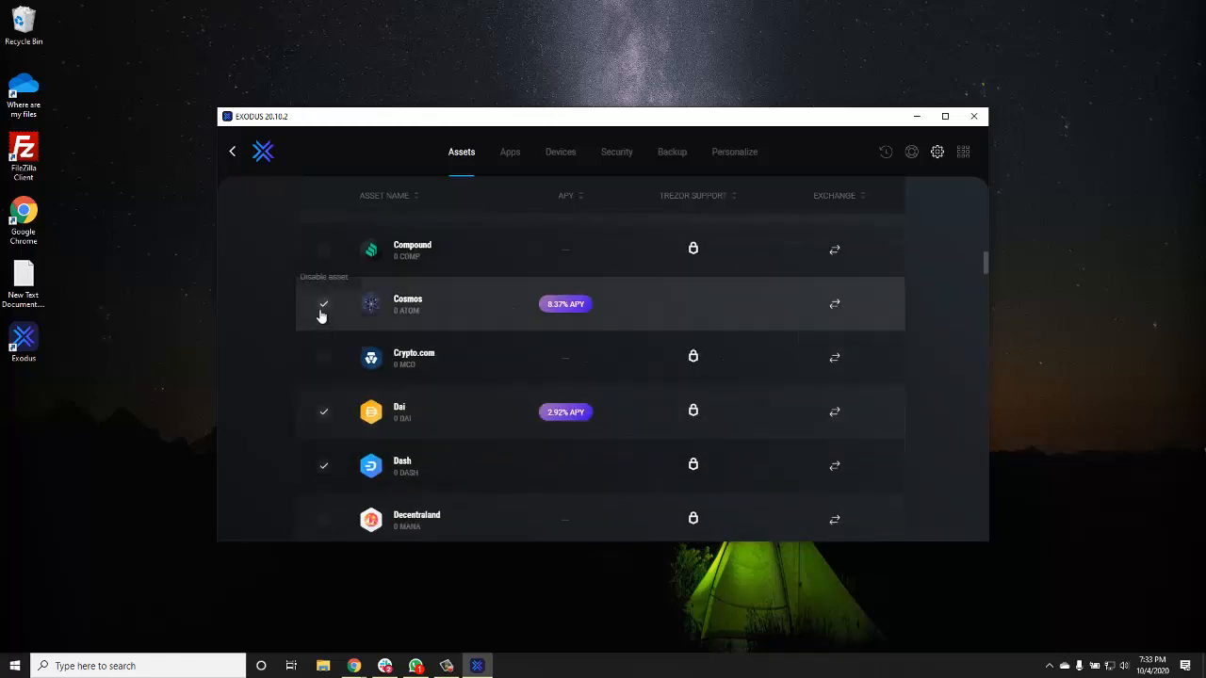
pyautogui.click(325, 308)
pyautogui.click(325, 421)
pyautogui.click(325, 464)
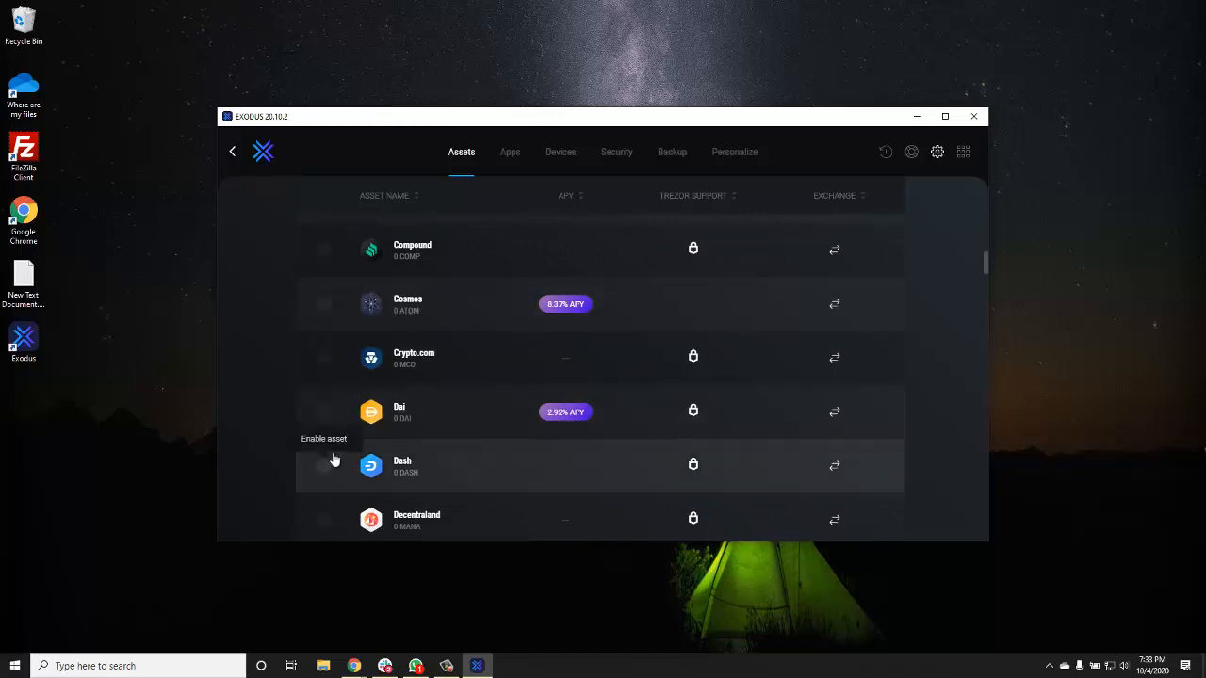
pyautogui.scroll(-4, 336, 452)
pyautogui.scroll(-3, 342, 431)
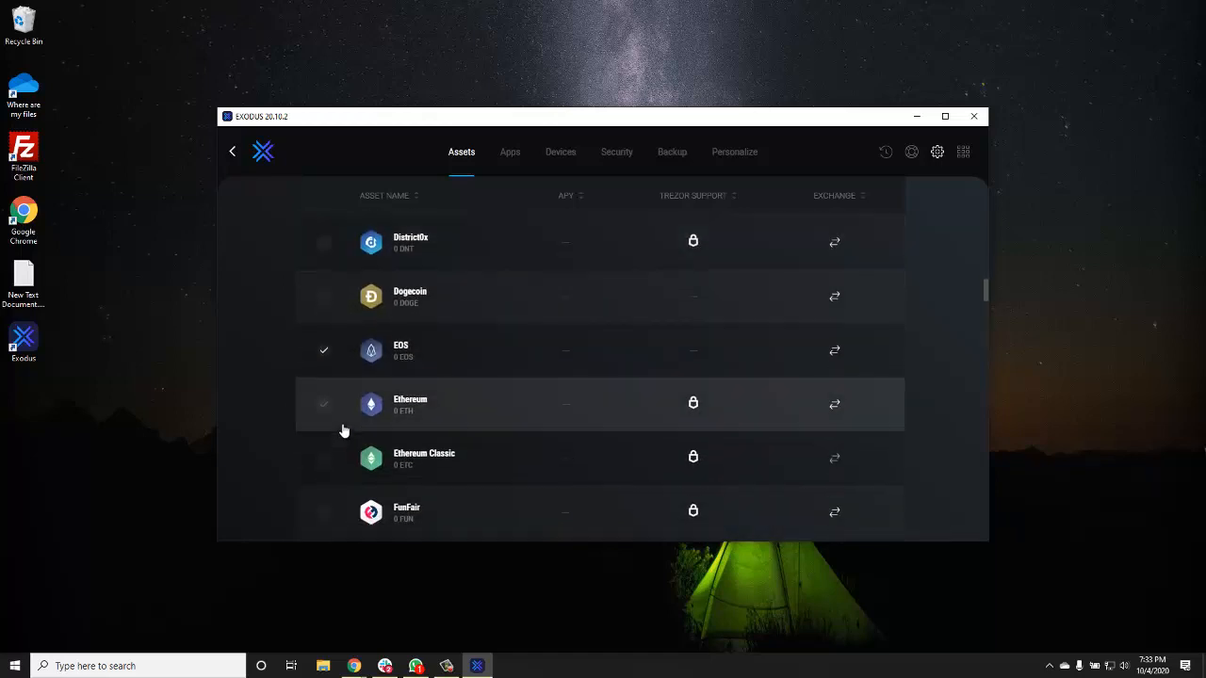
pyautogui.click(322, 355)
pyautogui.scroll(-3, 329, 437)
pyautogui.scroll(-4, 329, 439)
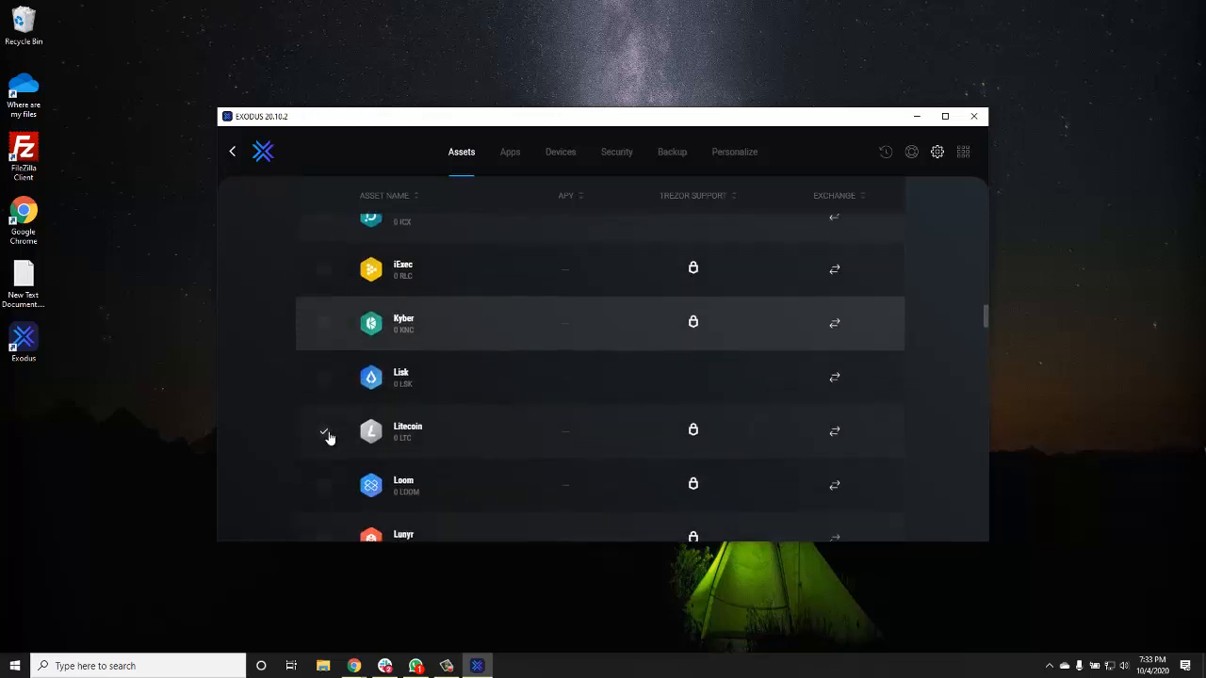
pyautogui.click(322, 402)
pyautogui.scroll(-5, 329, 404)
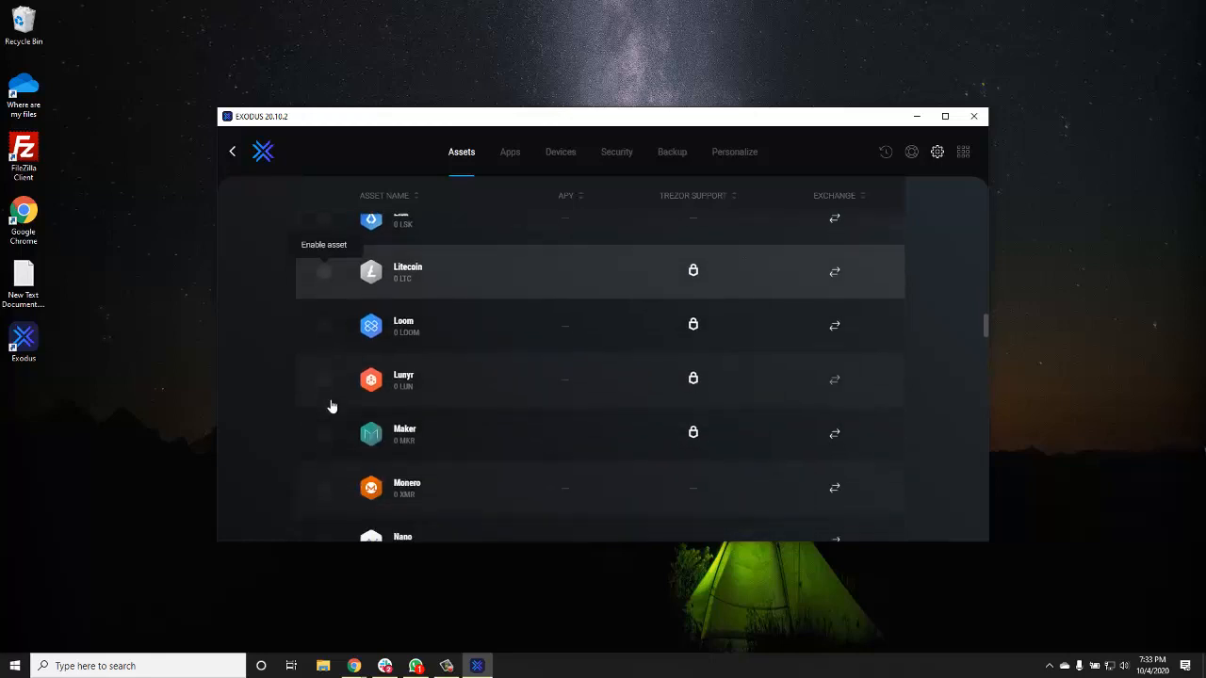
pyautogui.scroll(-1, 331, 406)
# - Disable NEO, NEO Gas and VeChain, enable Tether USD, then review the asset list
pyautogui.click(328, 401)
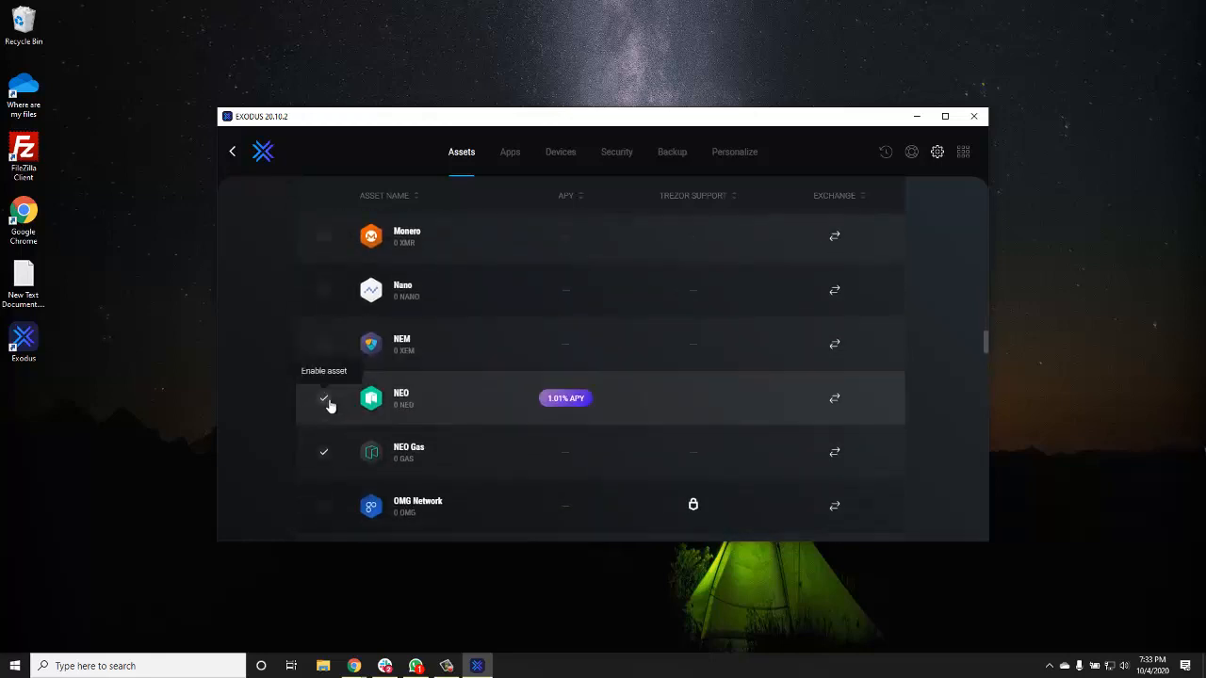
pyautogui.click(329, 456)
pyautogui.scroll(-7, 358, 413)
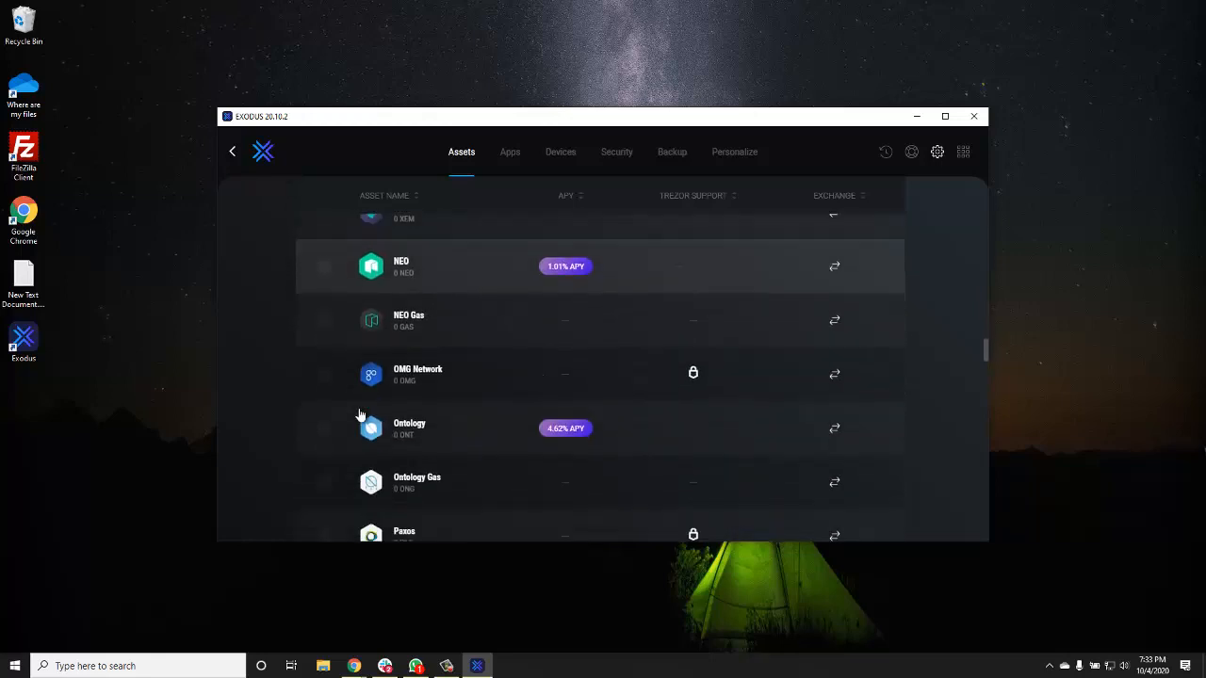
pyautogui.scroll(-9, 359, 415)
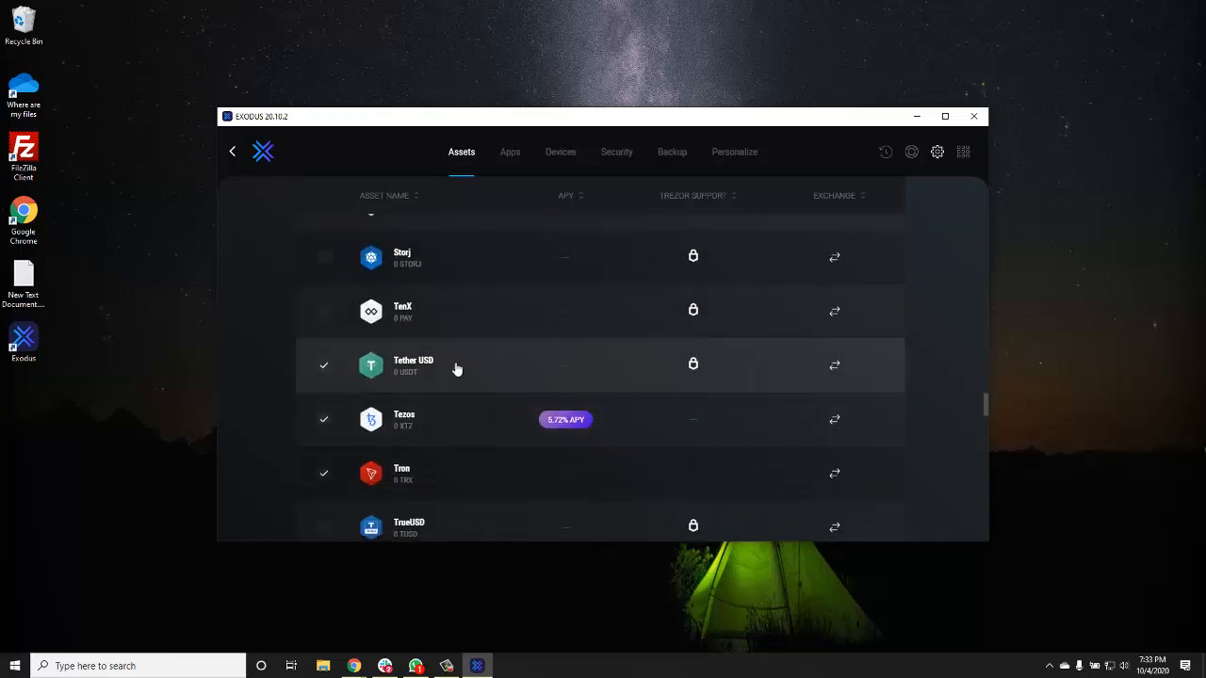
pyautogui.click(321, 365)
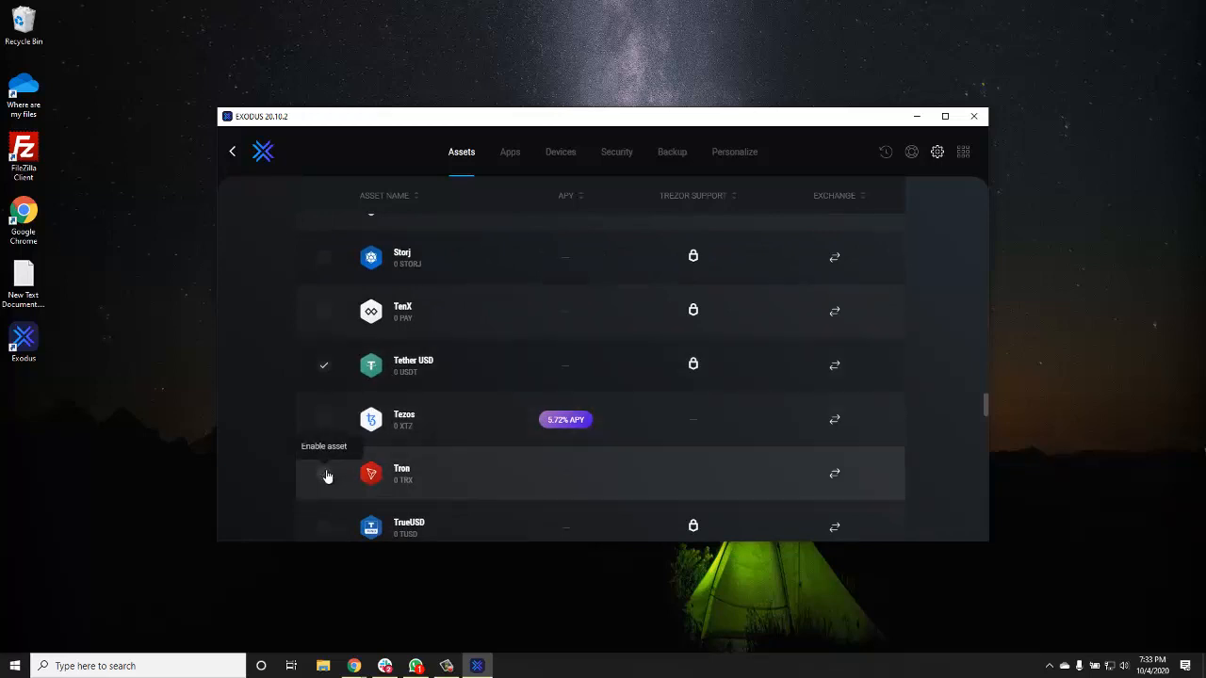
pyautogui.scroll(-5, 325, 477)
pyautogui.click(323, 366)
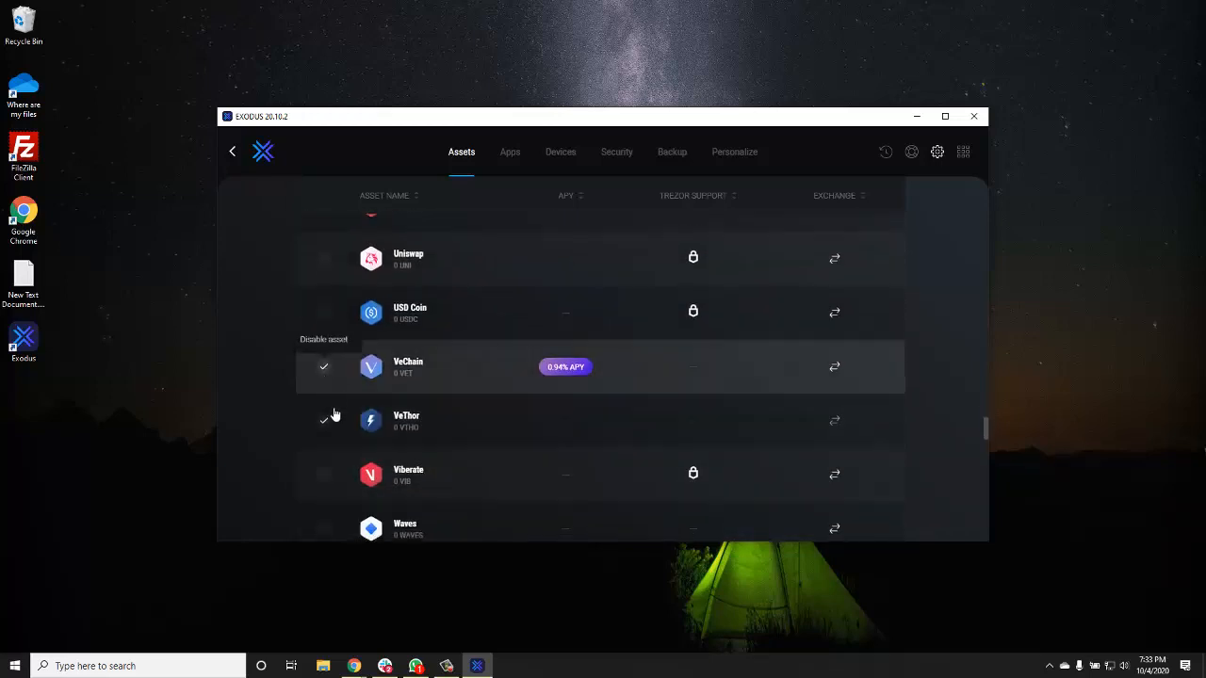
pyautogui.scroll(-4, 372, 440)
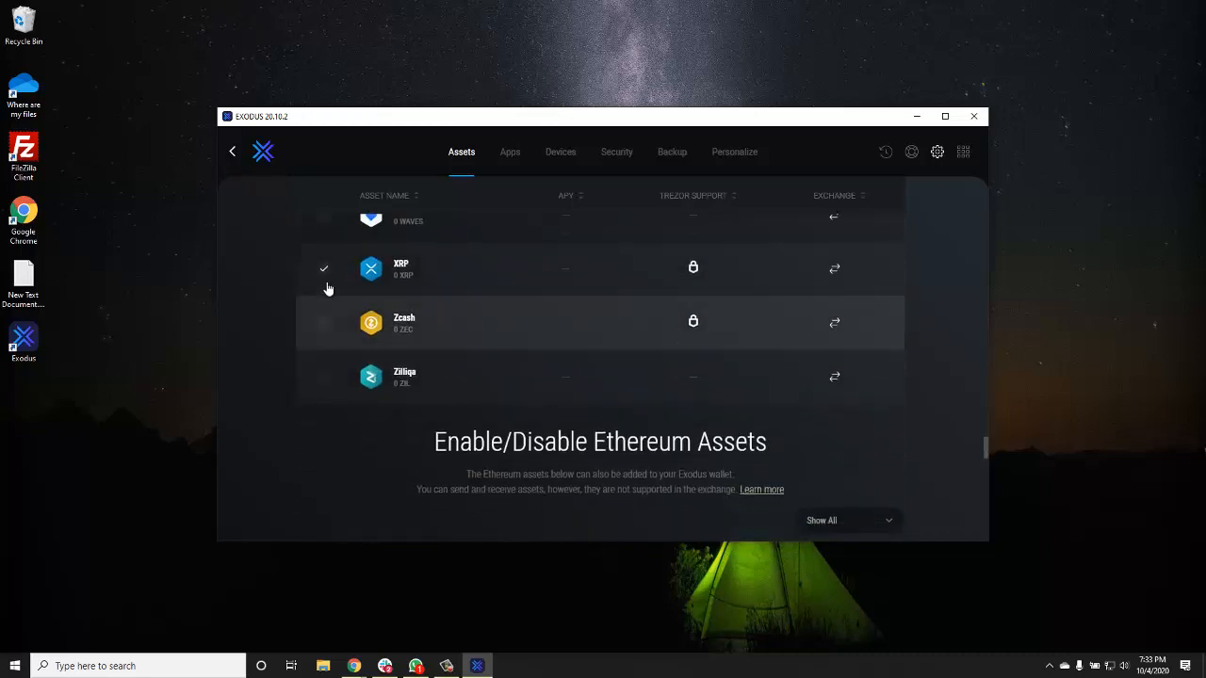
pyautogui.scroll(10, 427, 393)
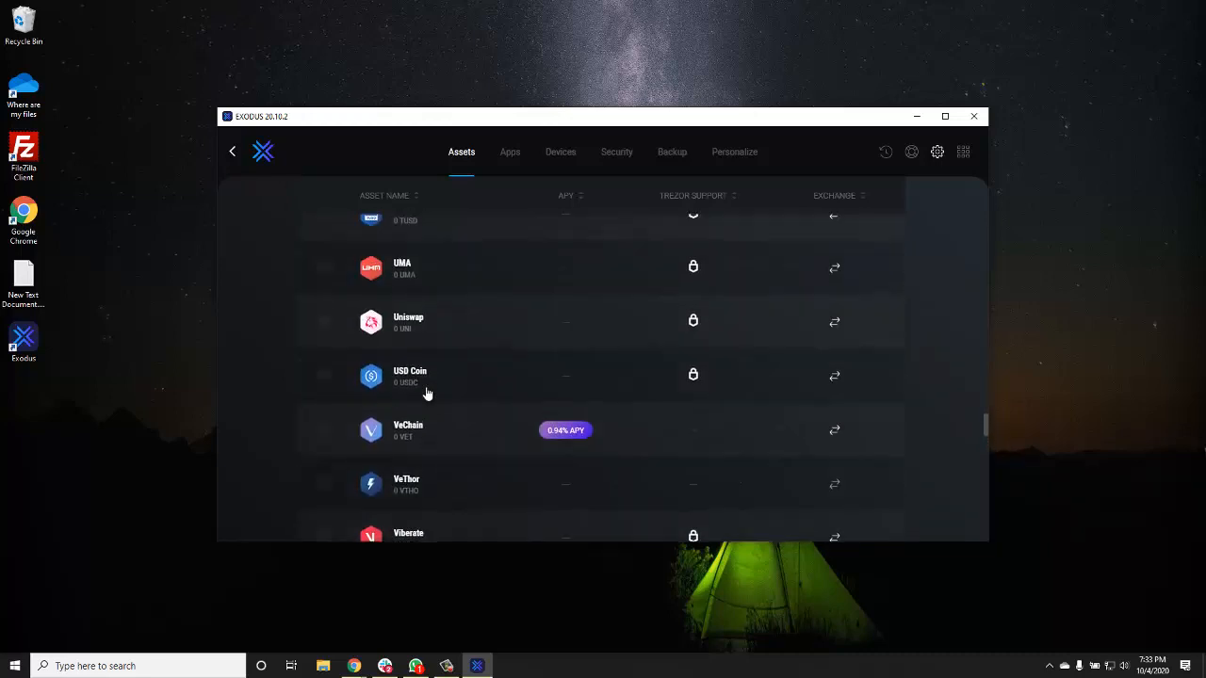
pyautogui.scroll(-3, 427, 394)
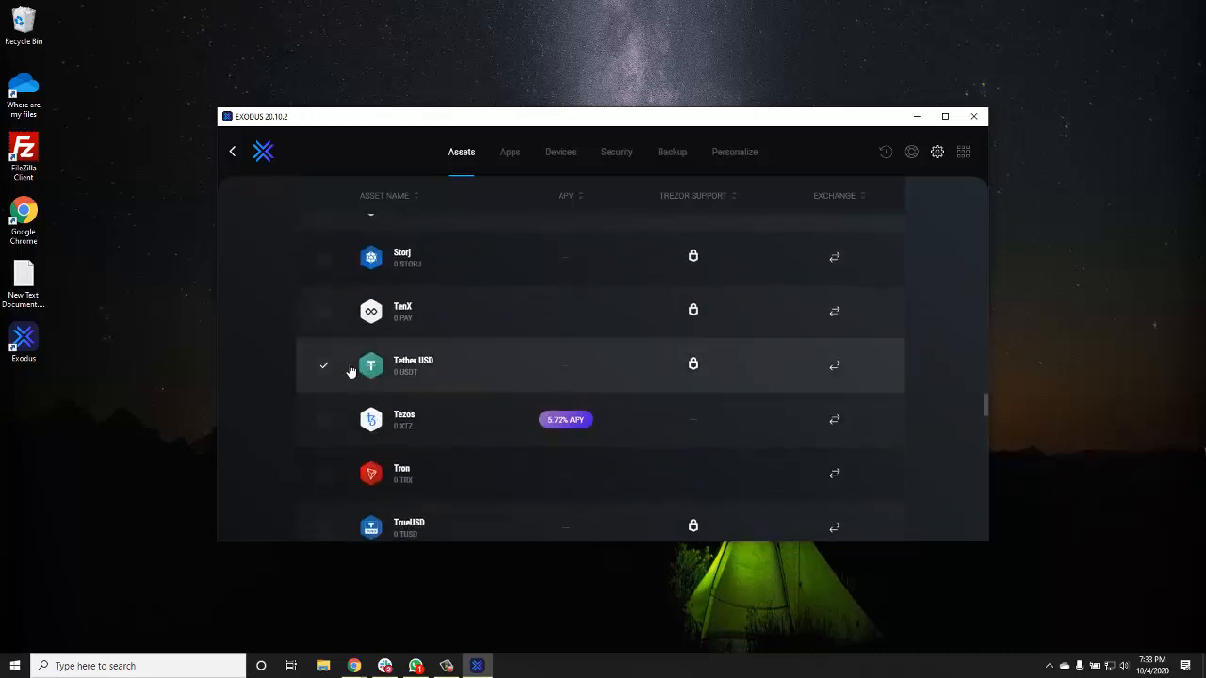
pyautogui.scroll(4, 487, 381)
pyautogui.scroll(10, 487, 381)
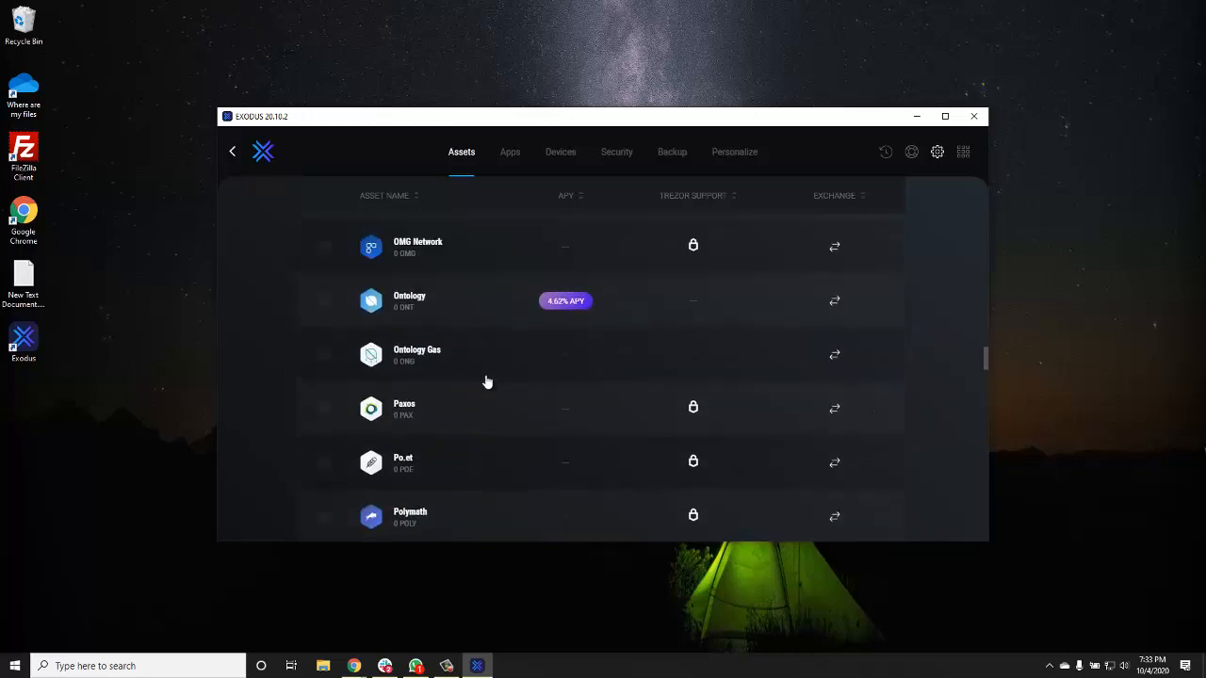
pyautogui.scroll(10, 487, 381)
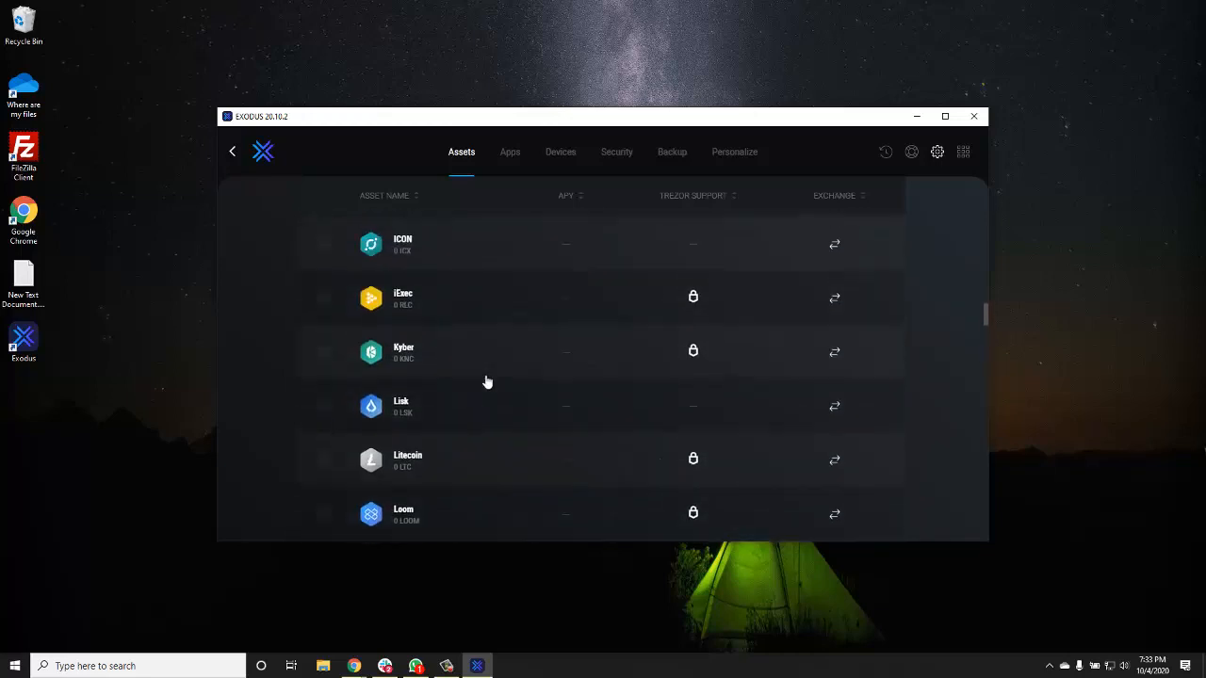
pyautogui.scroll(10, 487, 382)
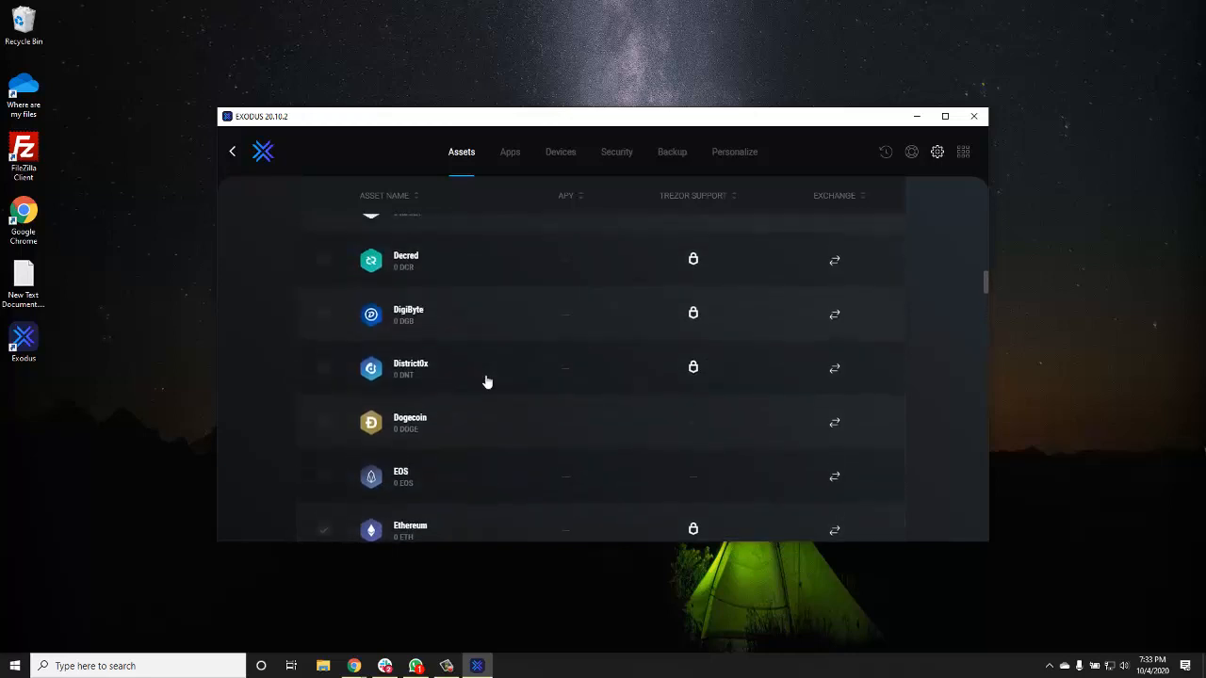
pyautogui.scroll(6, 487, 382)
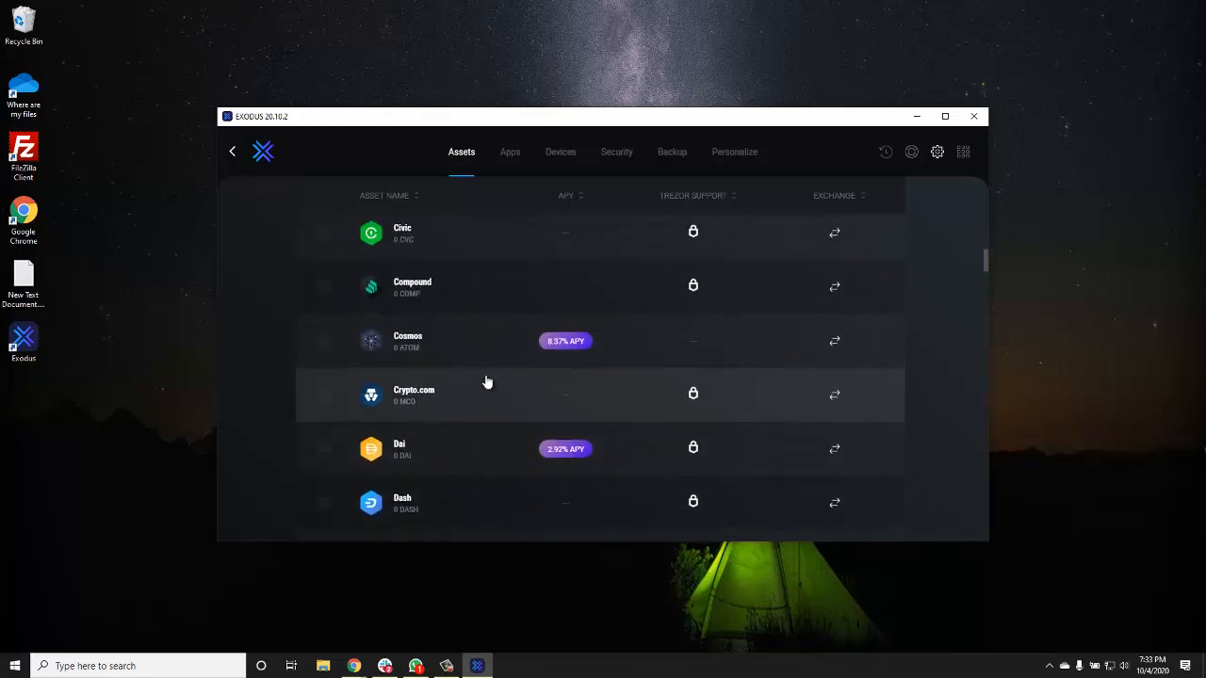
pyautogui.scroll(5, 487, 382)
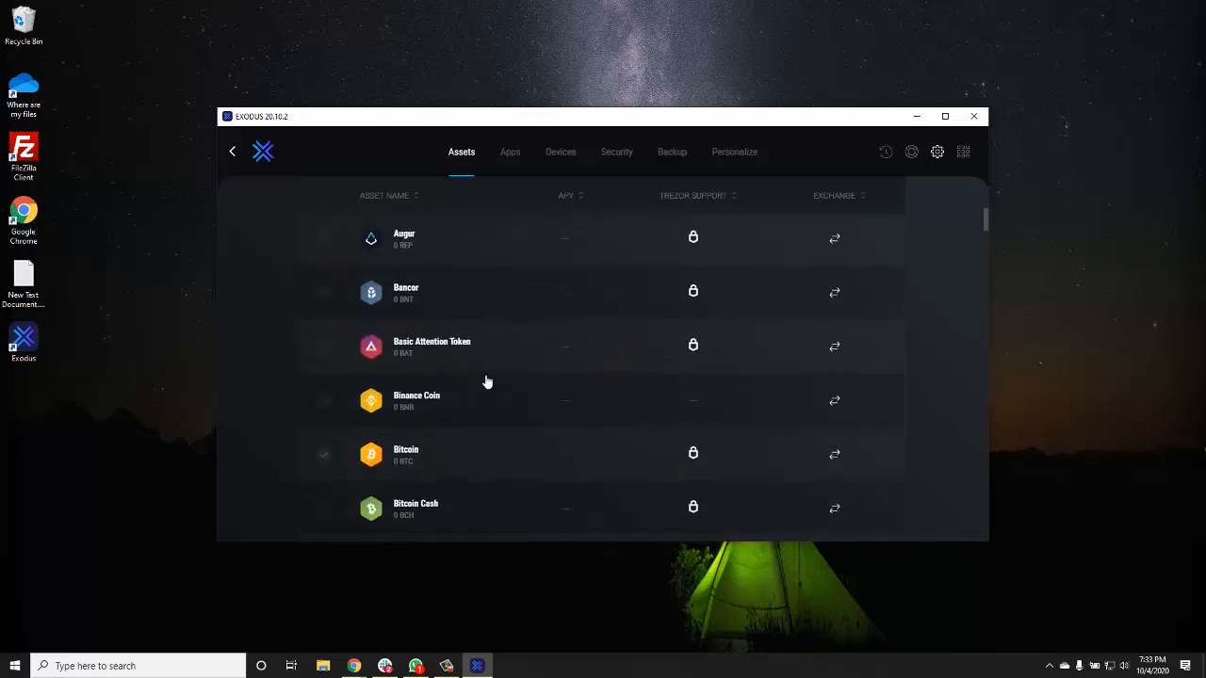
pyautogui.scroll(-1, 443, 438)
# - Create a wallet backup password, replacing the first entry, and confirm it by retyping
pyautogui.click(670, 155)
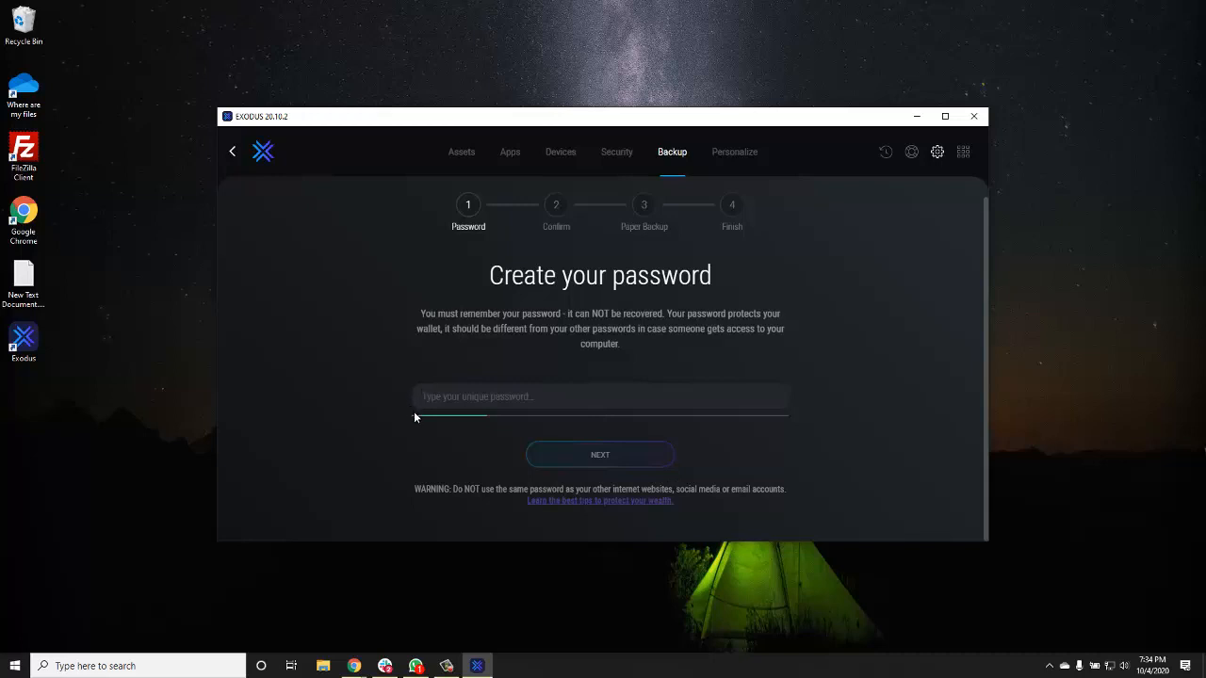
pyautogui.write('••••••••')
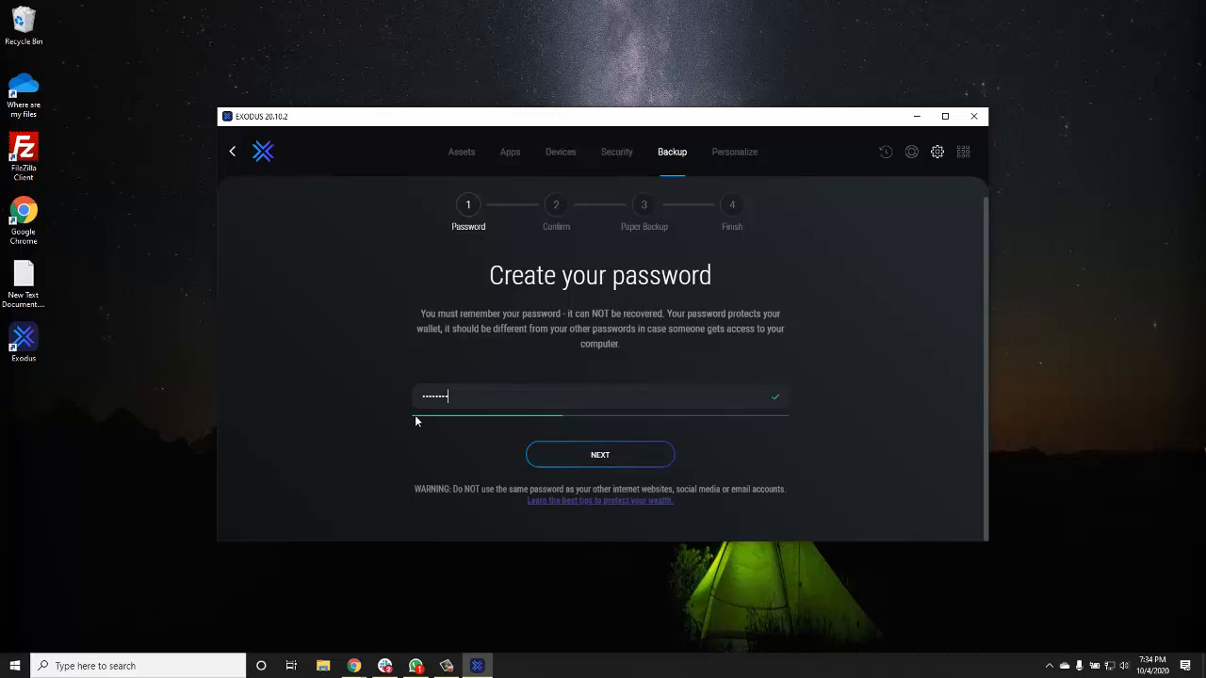
pyautogui.write('••')
pyautogui.moveTo(487, 396); pyautogui.dragTo(384, 396)
pyautogui.press('BackSpace')
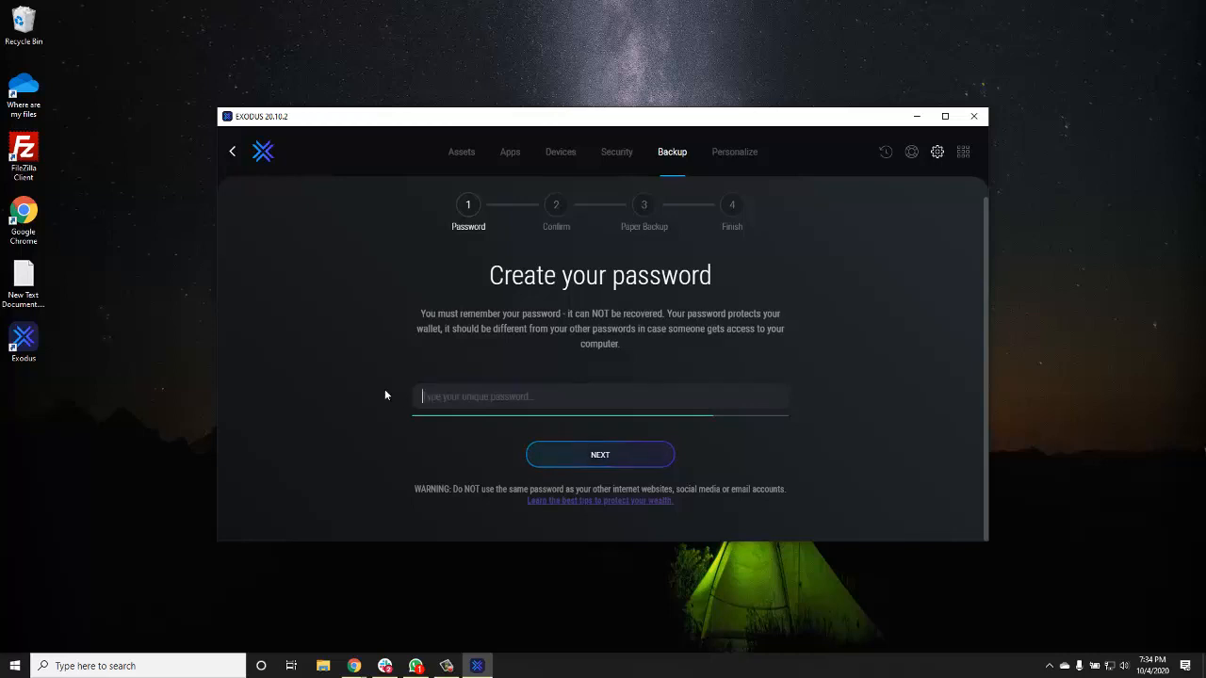
pyautogui.write('abcdefgh')
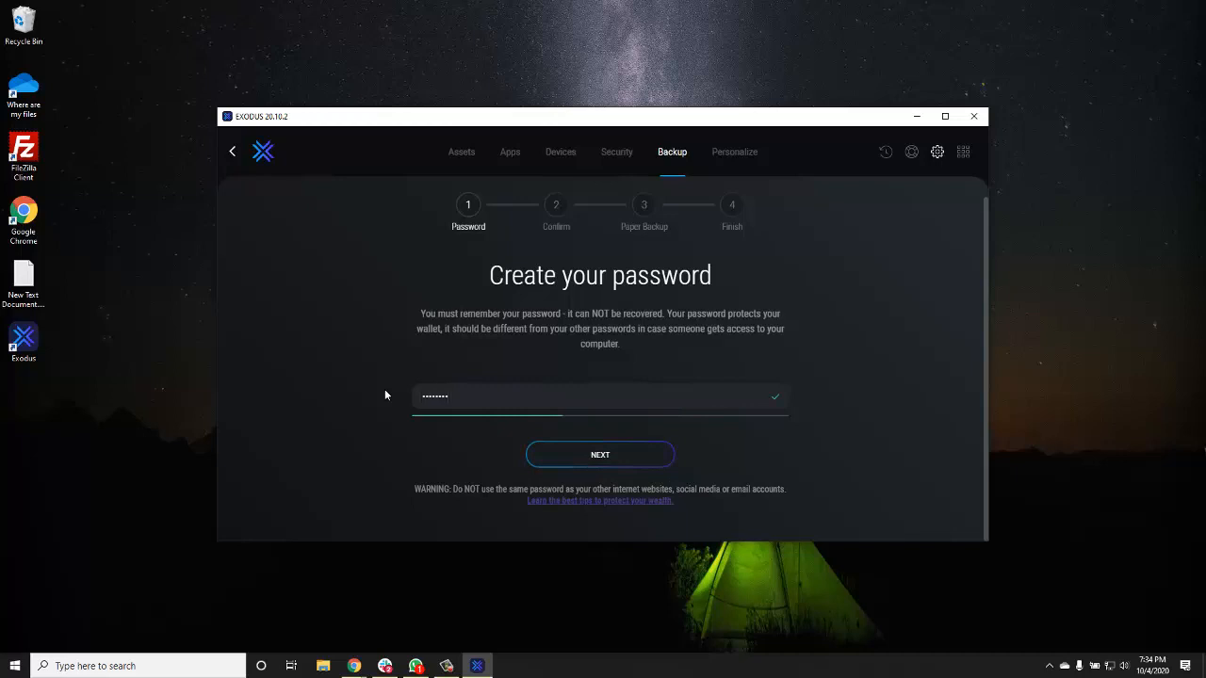
pyautogui.write('i')
pyautogui.click(592, 462)
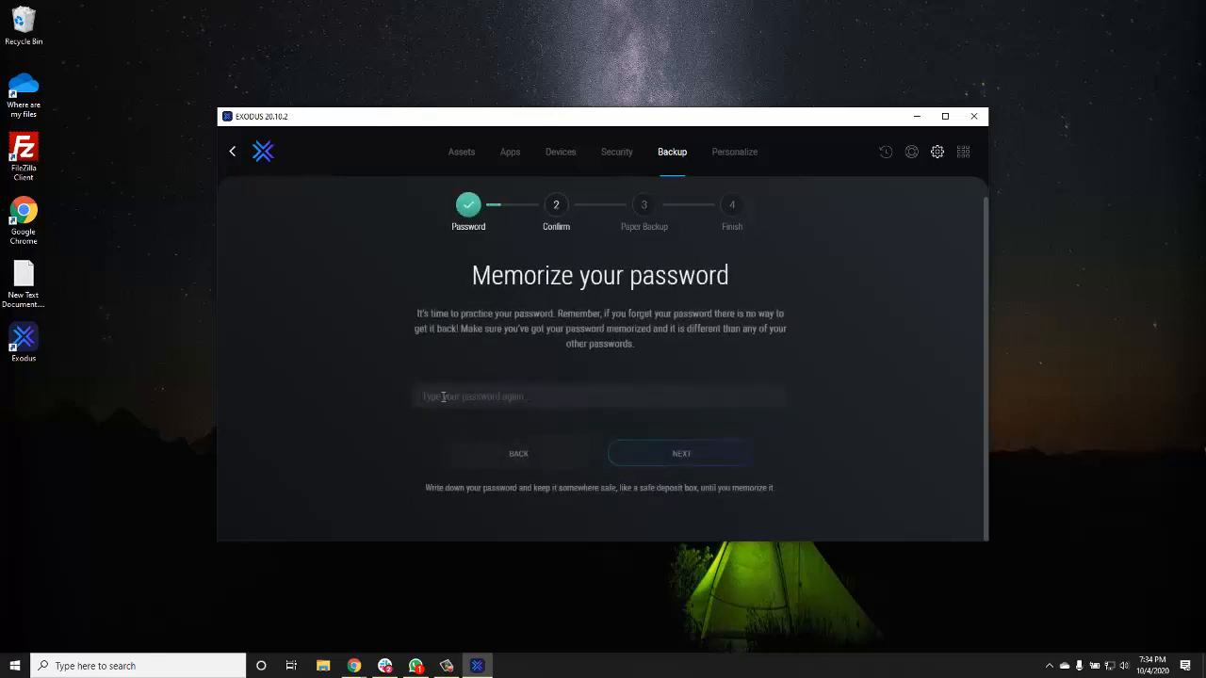
pyautogui.write('•••••••••')
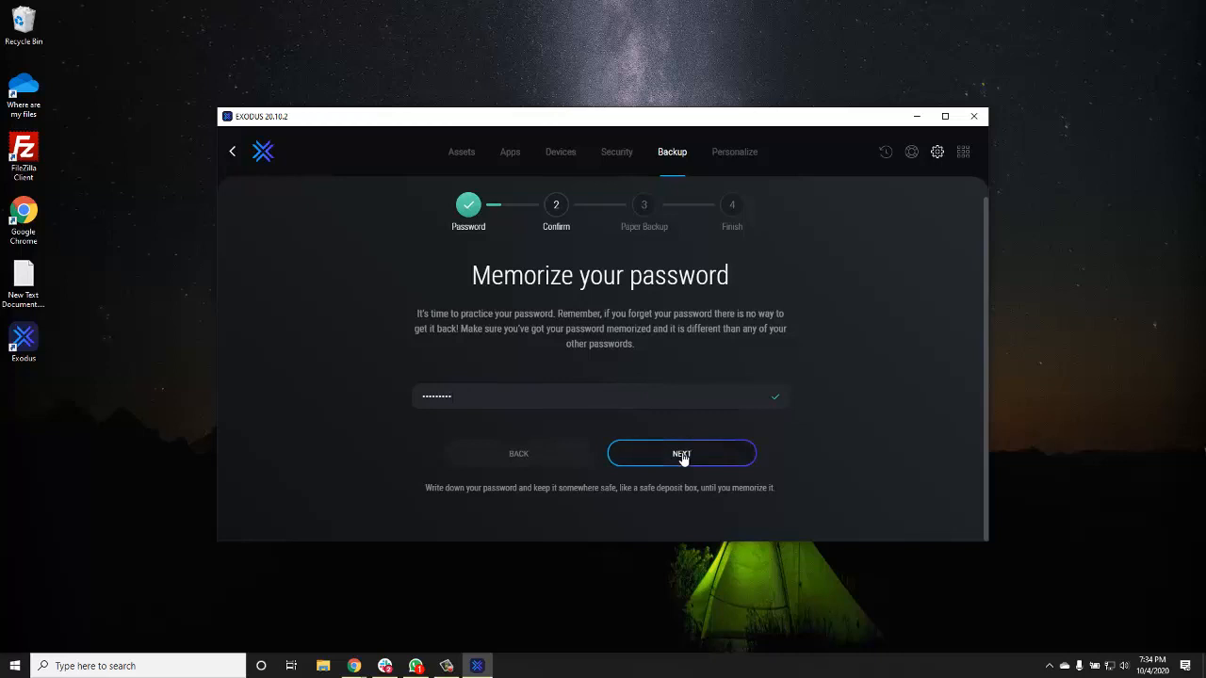
pyautogui.click(682, 454)
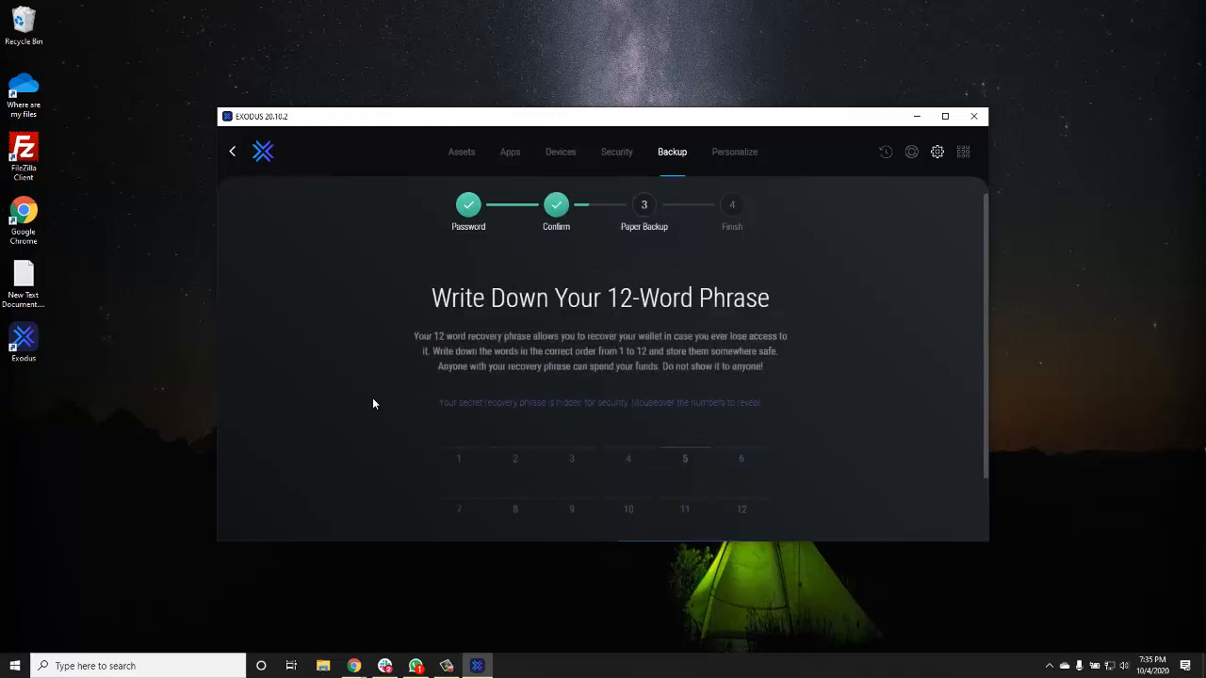
pyautogui.scroll(-2, 368, 399)
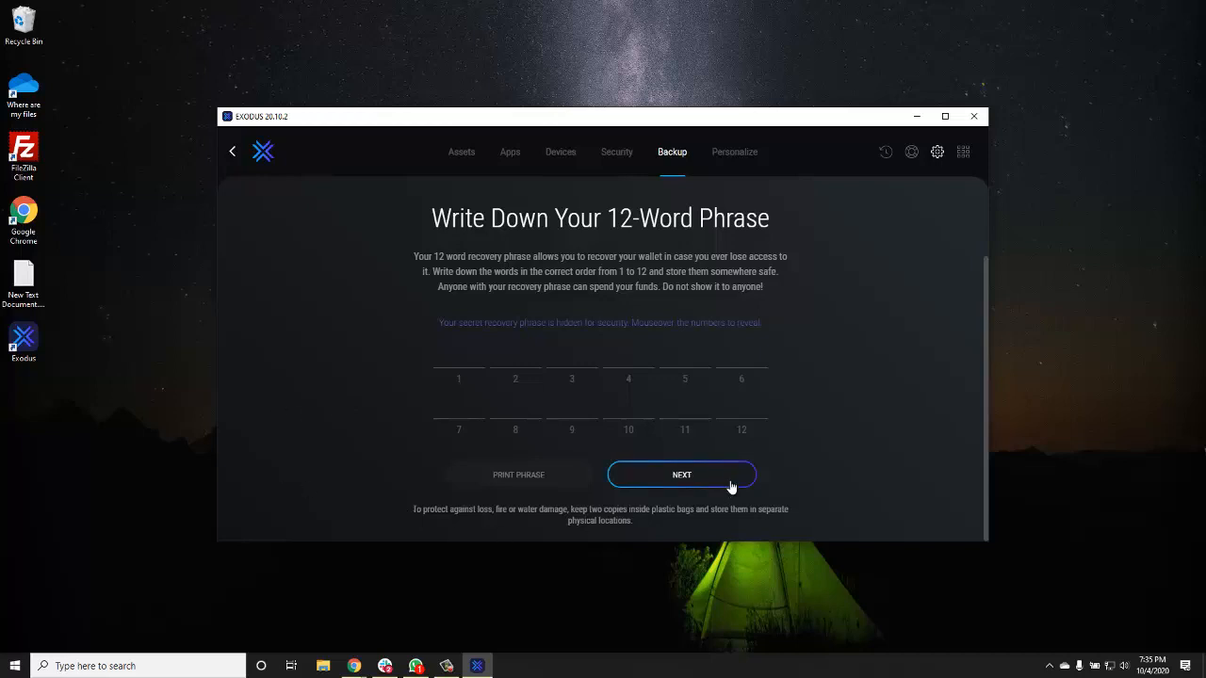
pyautogui.moveTo(629, 423)
pyautogui.click(517, 482)
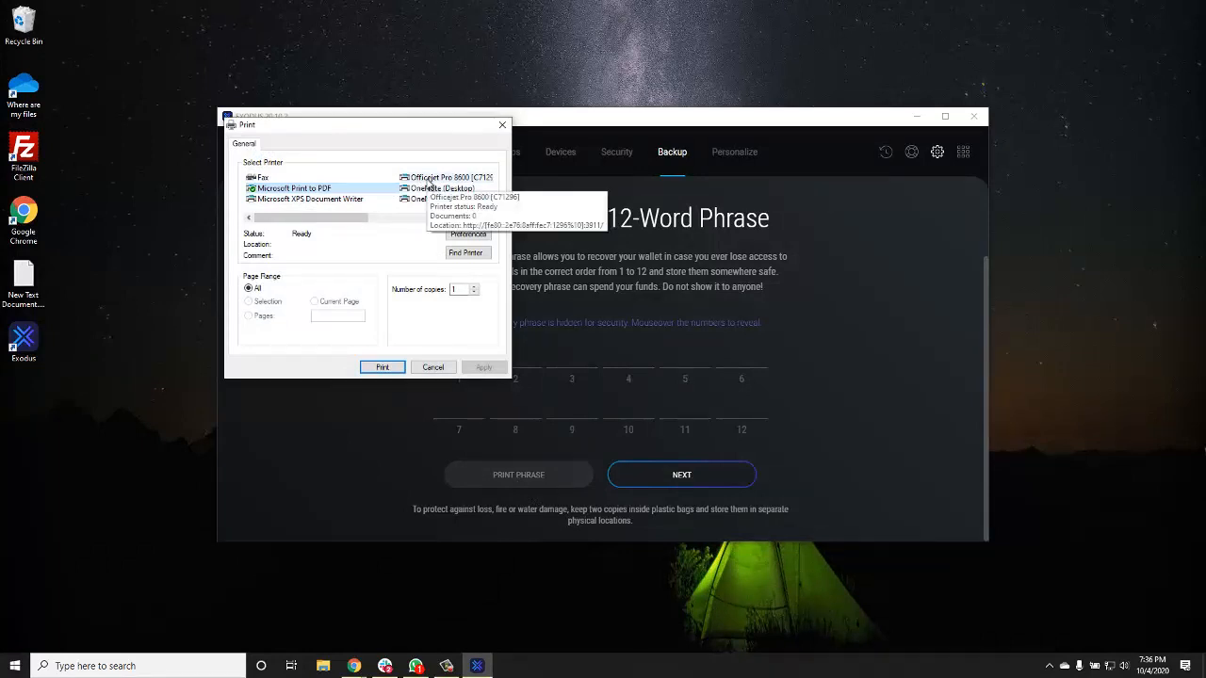
pyautogui.click(429, 178)
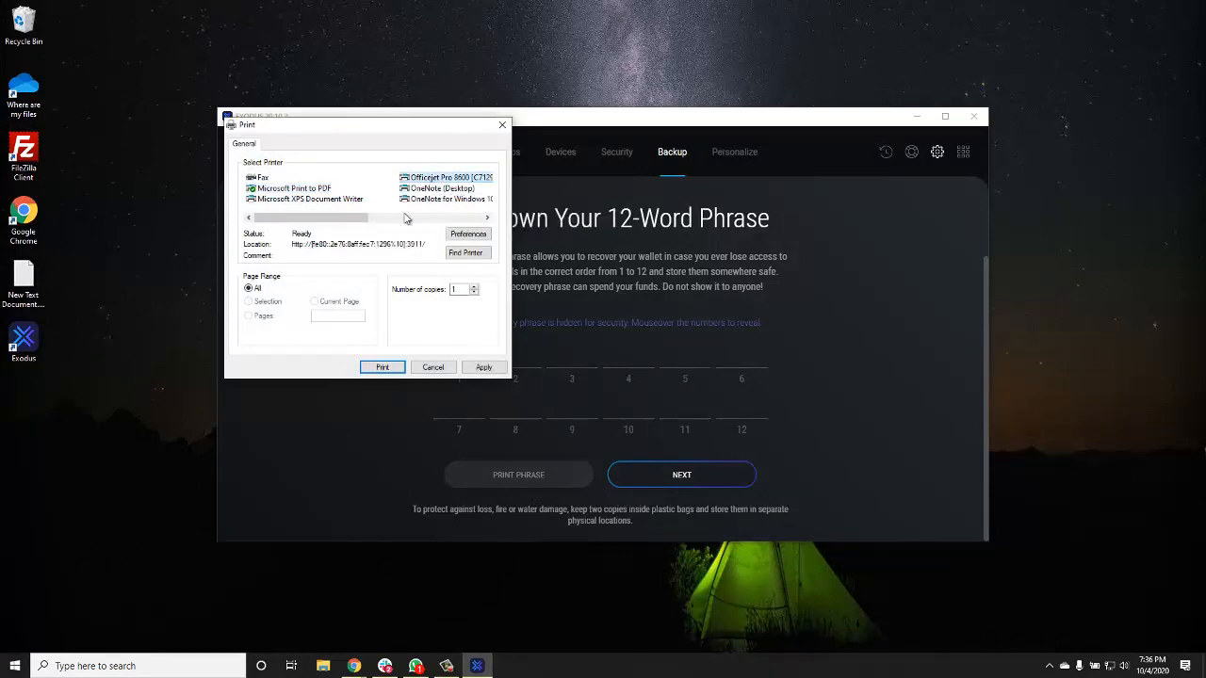
pyautogui.click(372, 369)
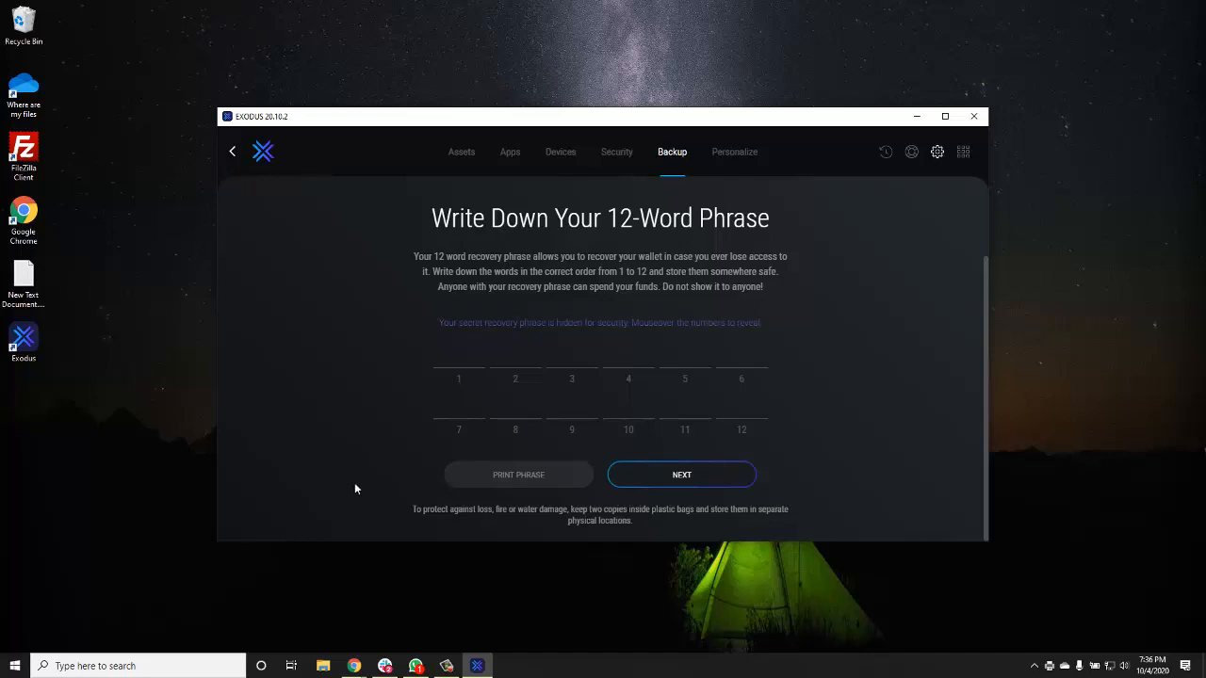
# - Pass the paper backup check by choosing the correct recovery phrase word, then finish
pyautogui.click(682, 476)
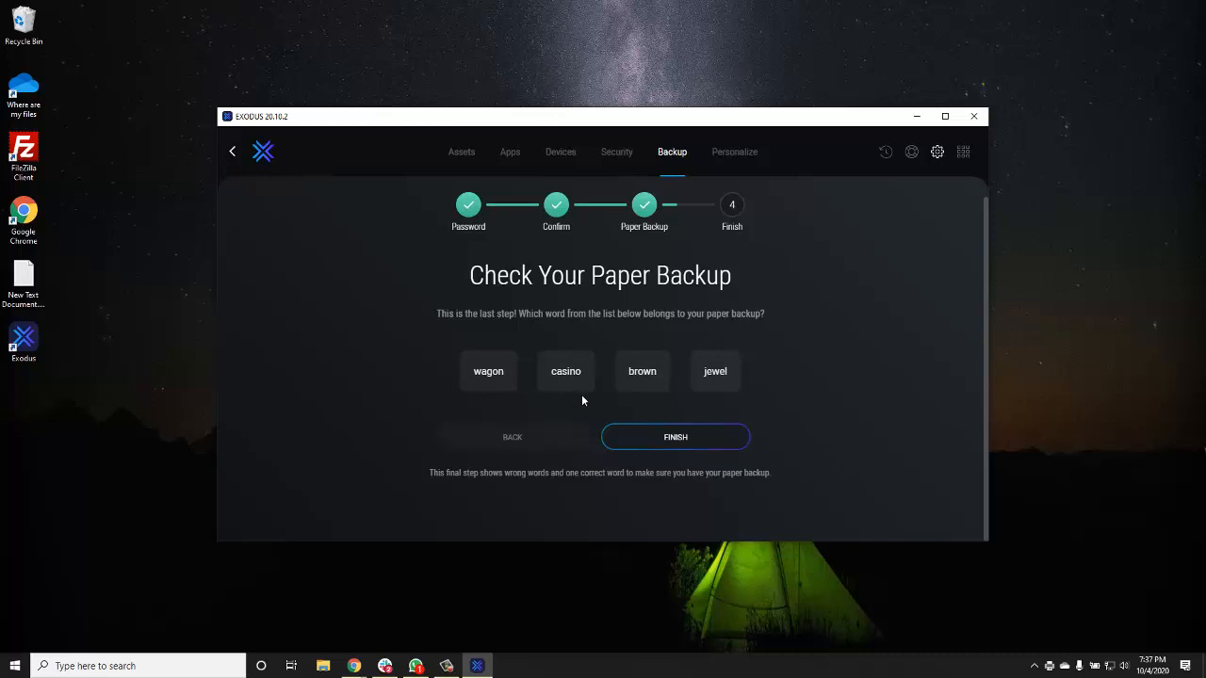
pyautogui.click(643, 377)
pyautogui.click(643, 375)
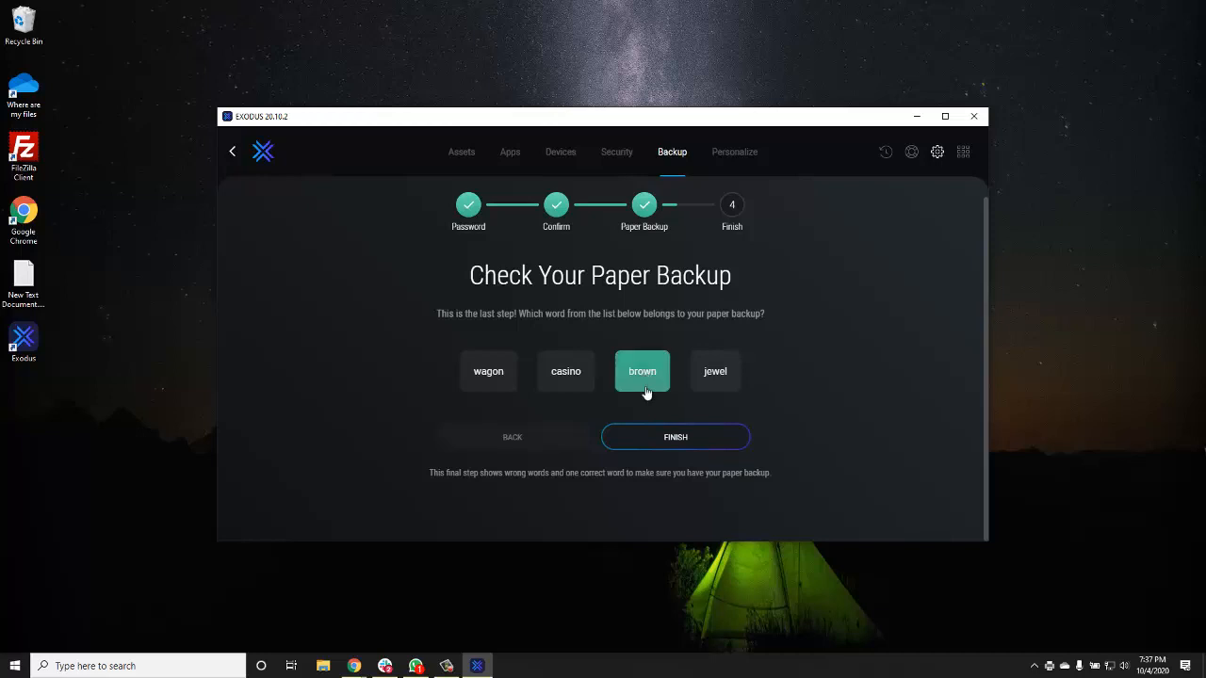
pyautogui.click(673, 437)
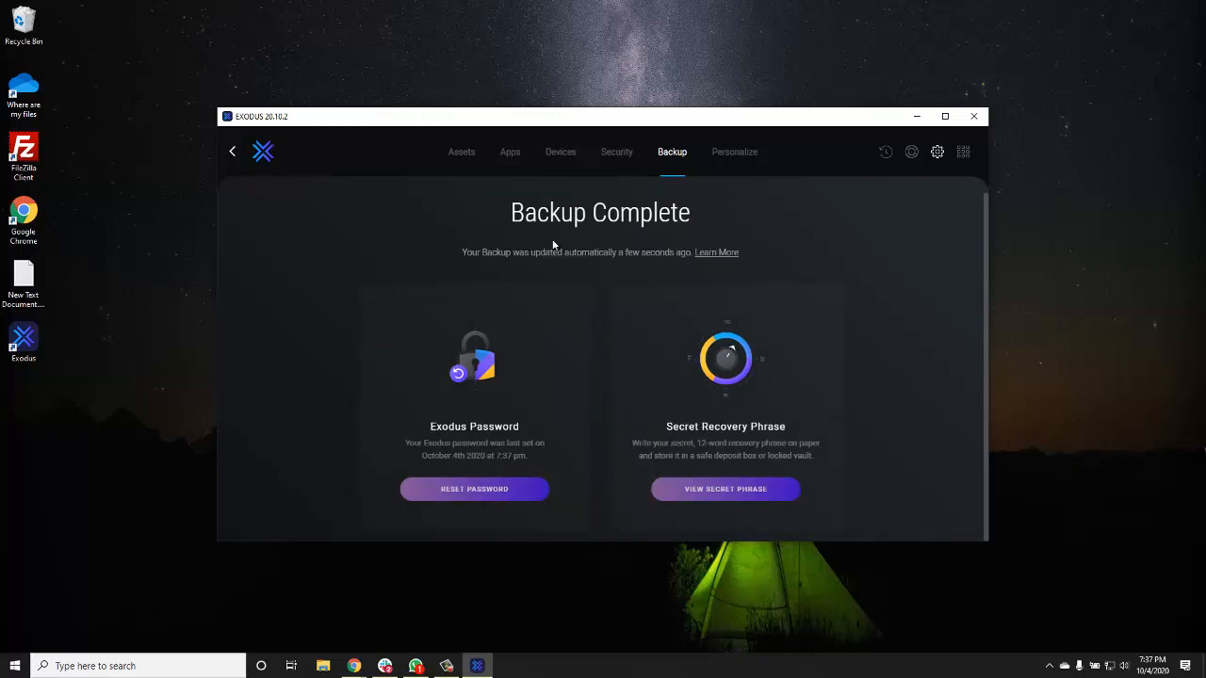
# - Set Security Auto-Lock to 5 minutes and return to the Exodus home page
pyautogui.click(616, 154)
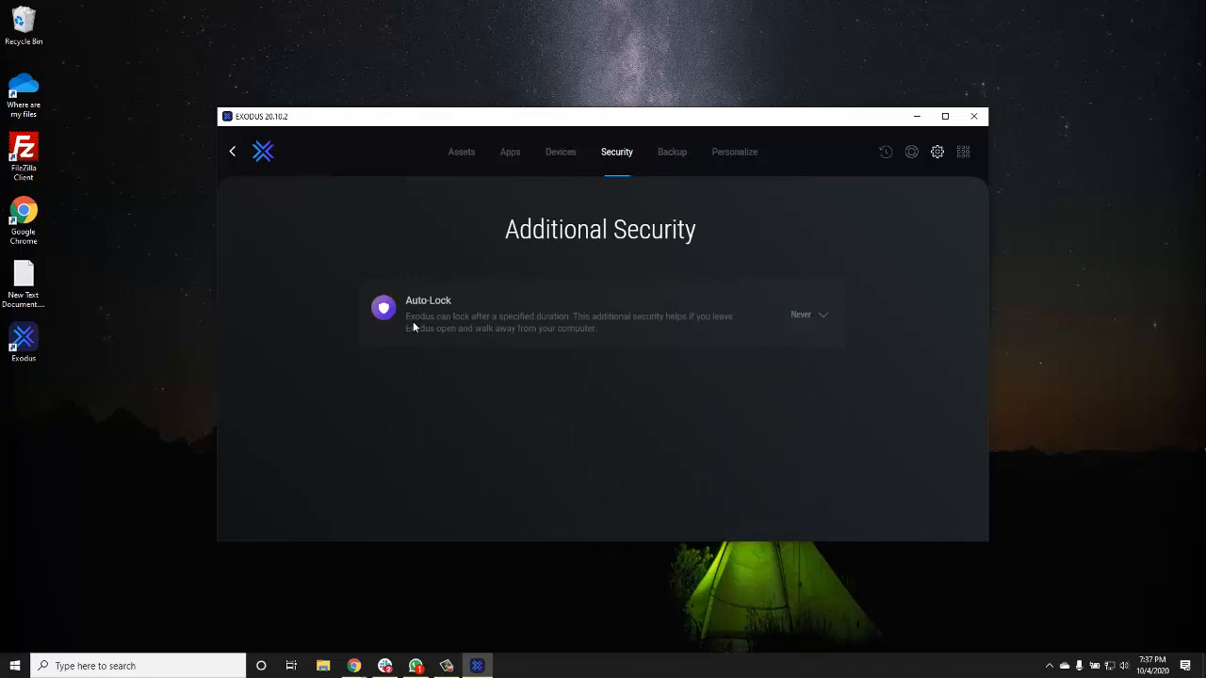
pyautogui.click(819, 320)
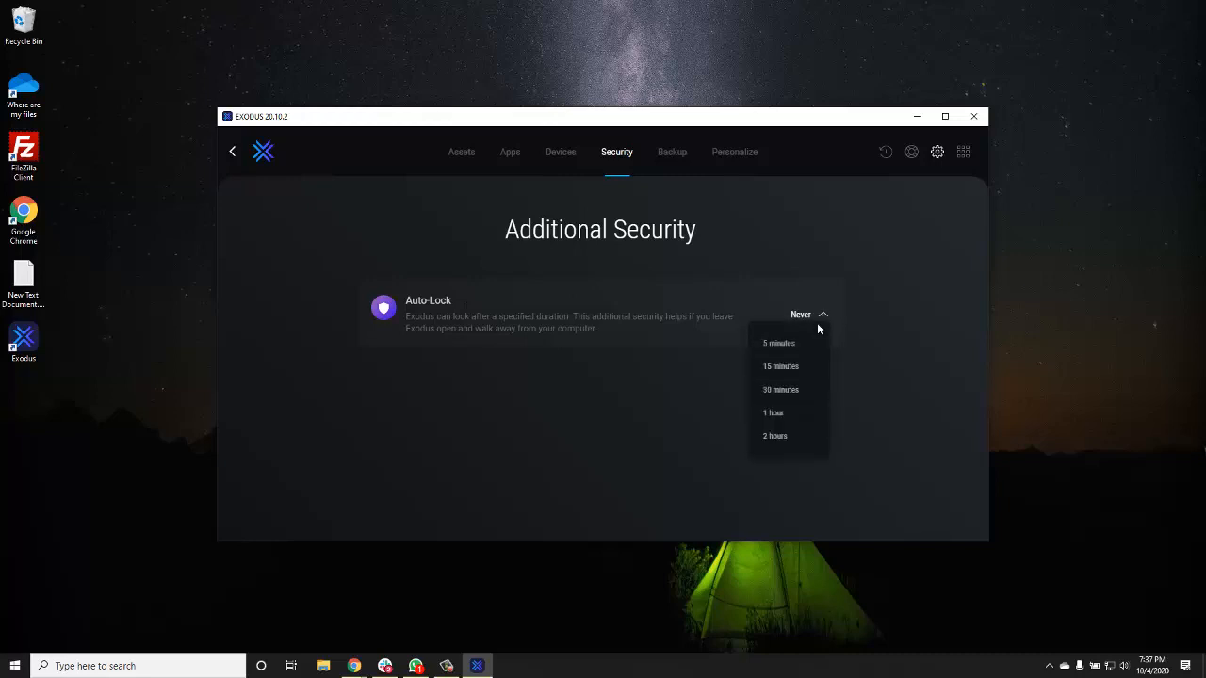
pyautogui.click(781, 343)
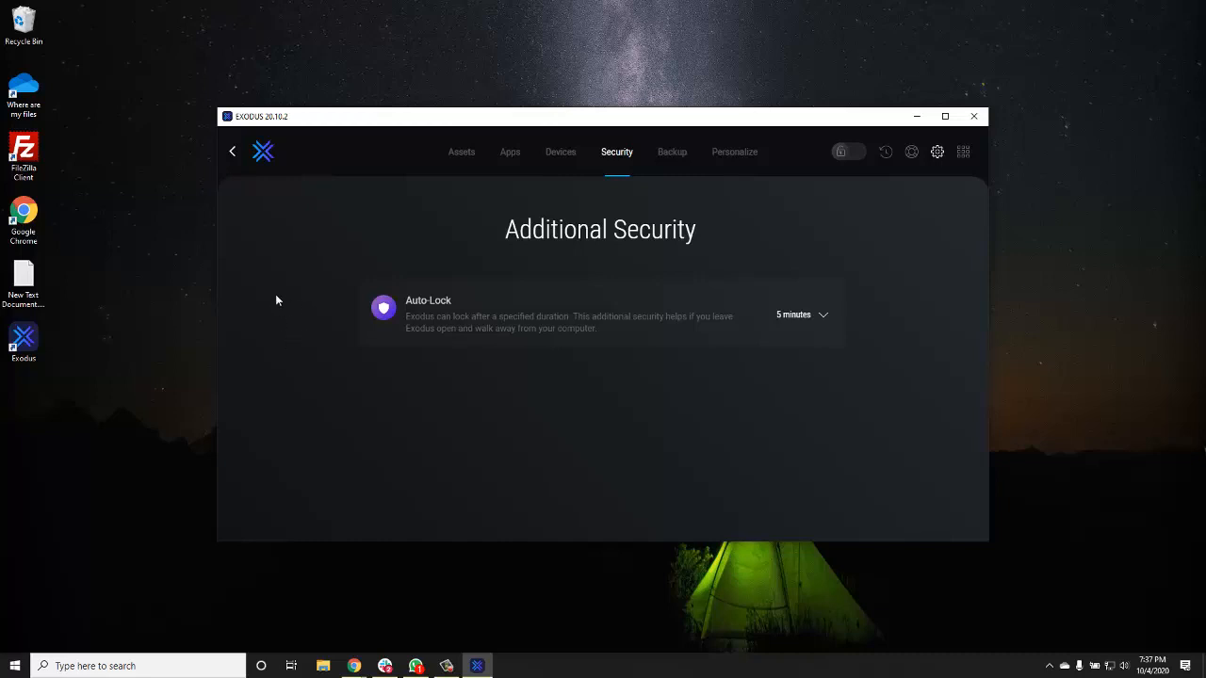
pyautogui.click(262, 157)
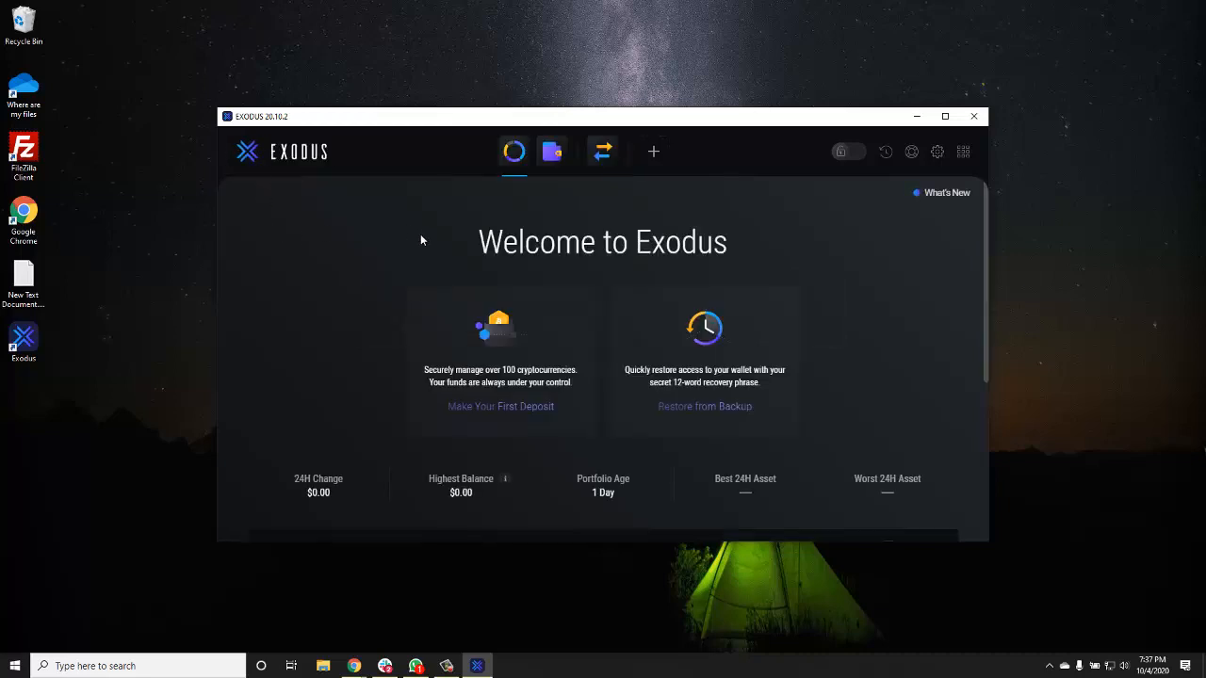
# - Check the home asset table, then open the Bitcoin wallet holding 0 BTC
pyautogui.scroll(-5, 388, 275)
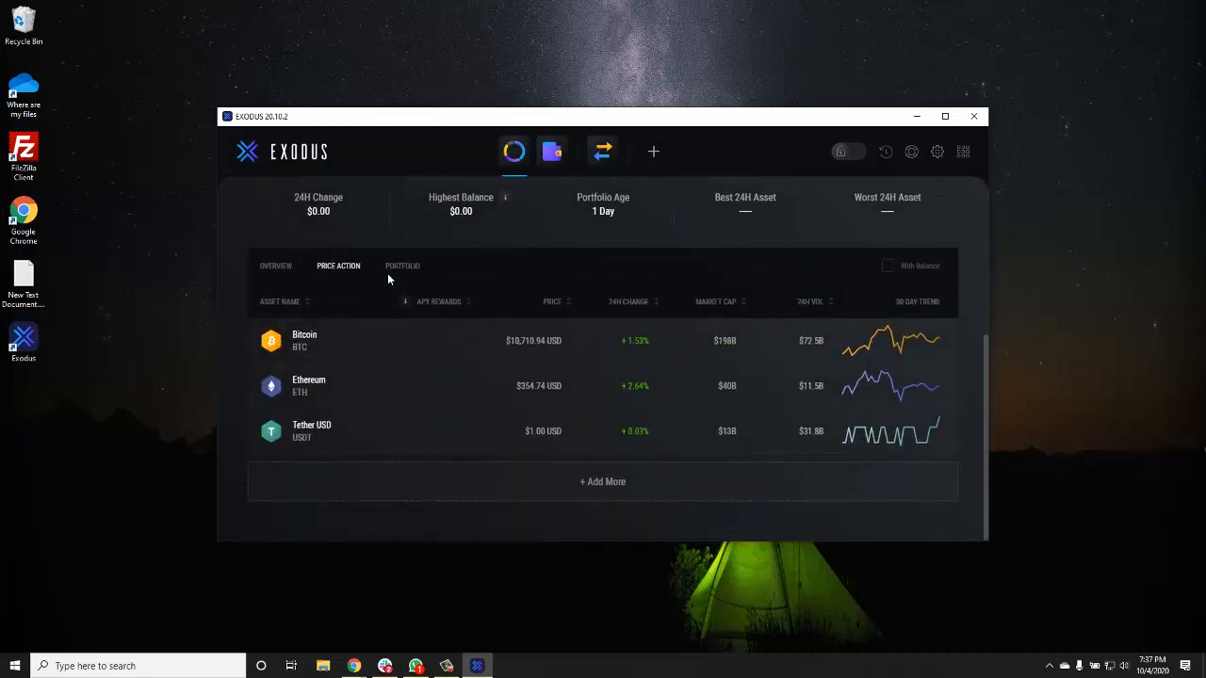
pyautogui.scroll(5, 391, 353)
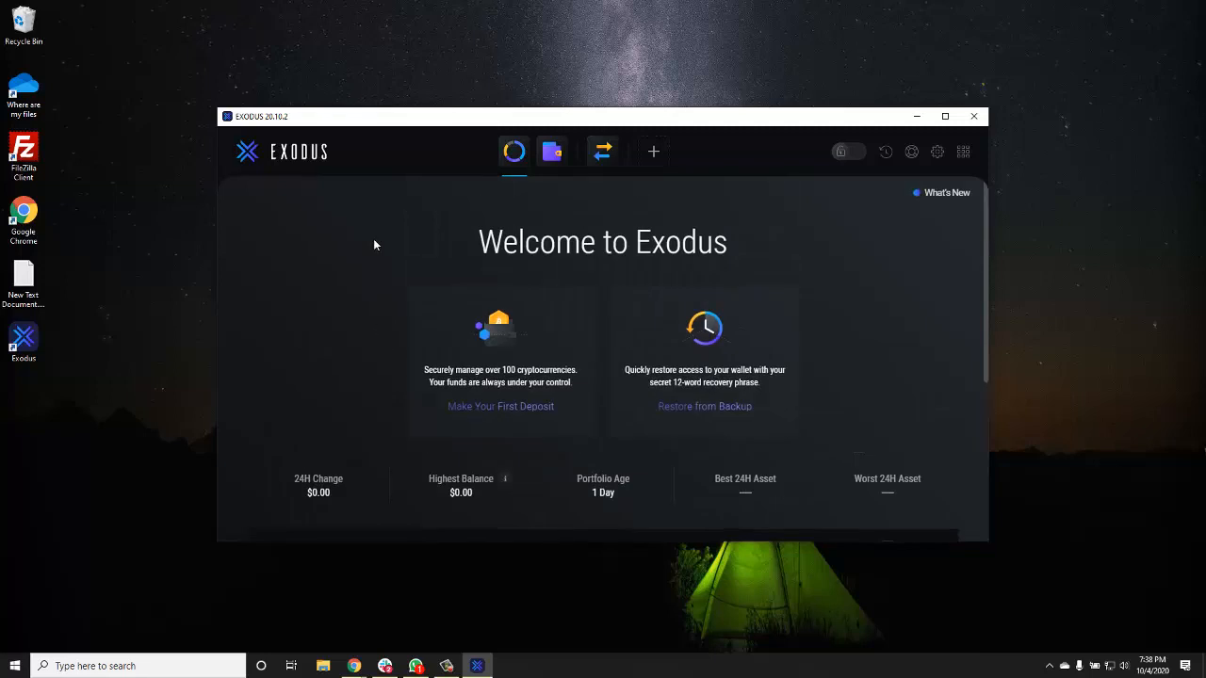
pyautogui.click(552, 152)
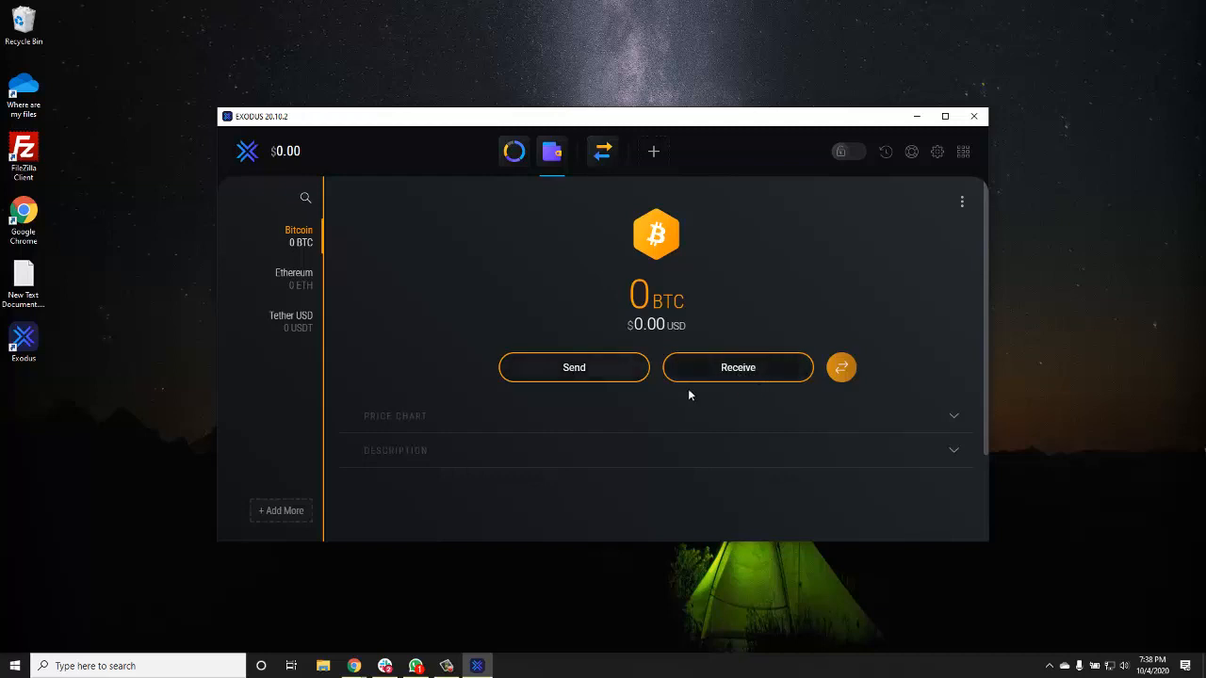
pyautogui.click(572, 369)
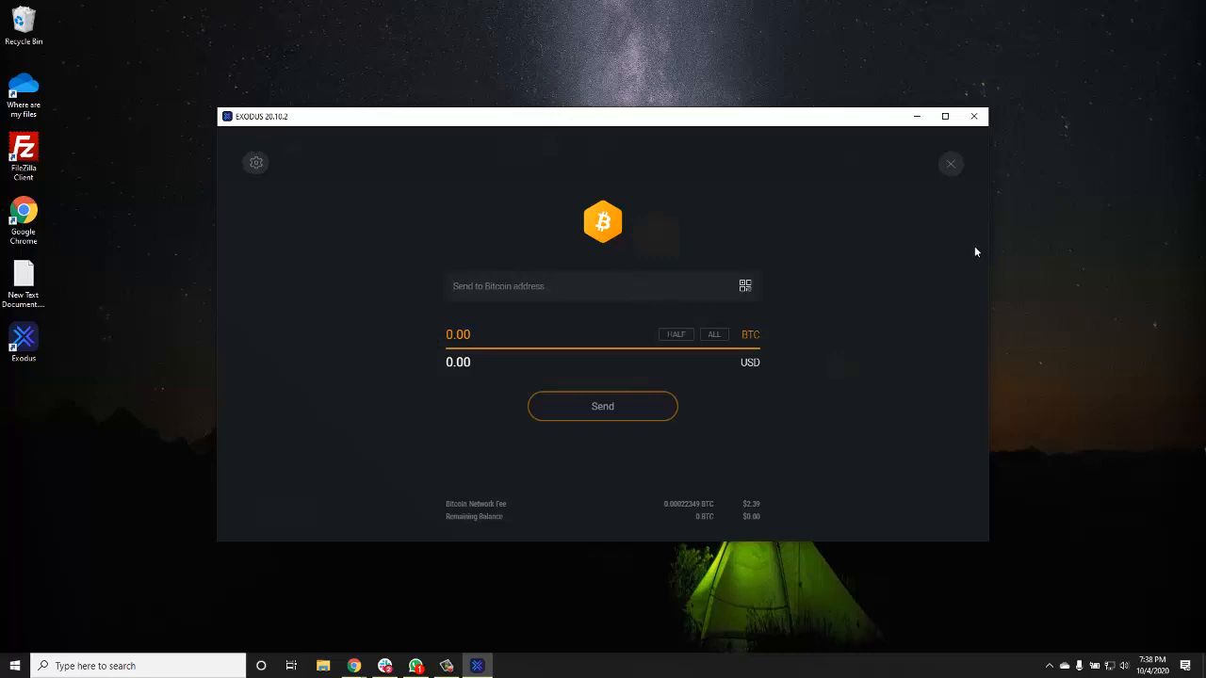
pyautogui.click(951, 168)
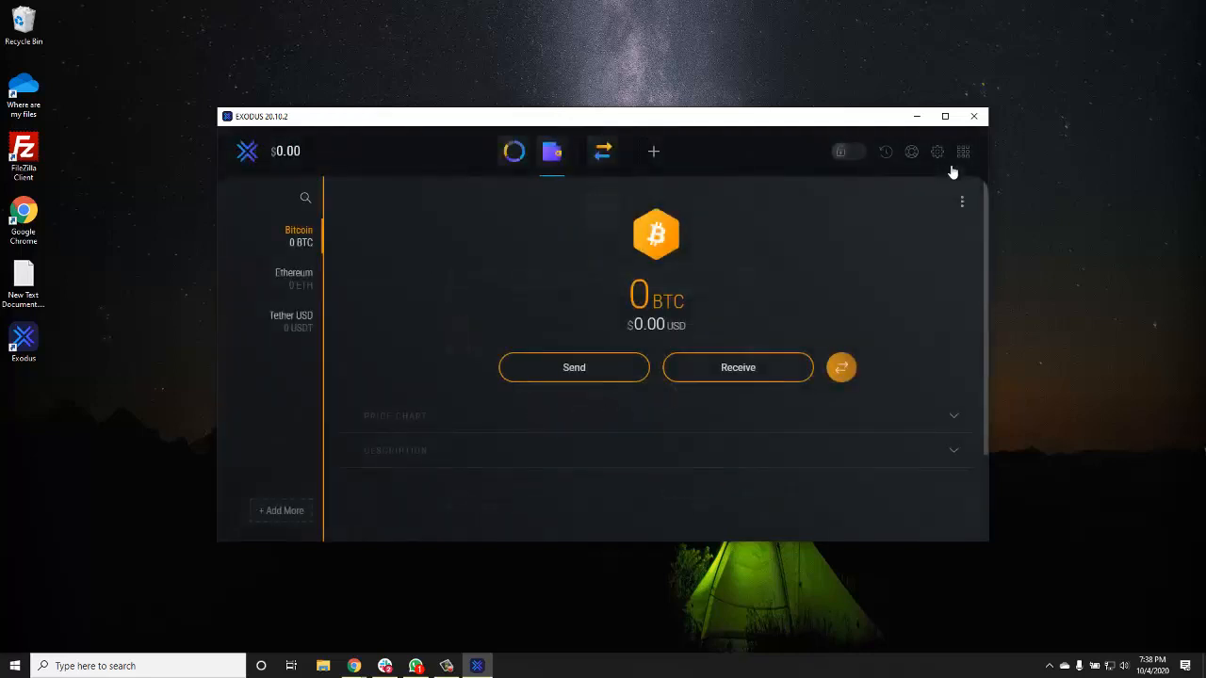
pyautogui.click(745, 370)
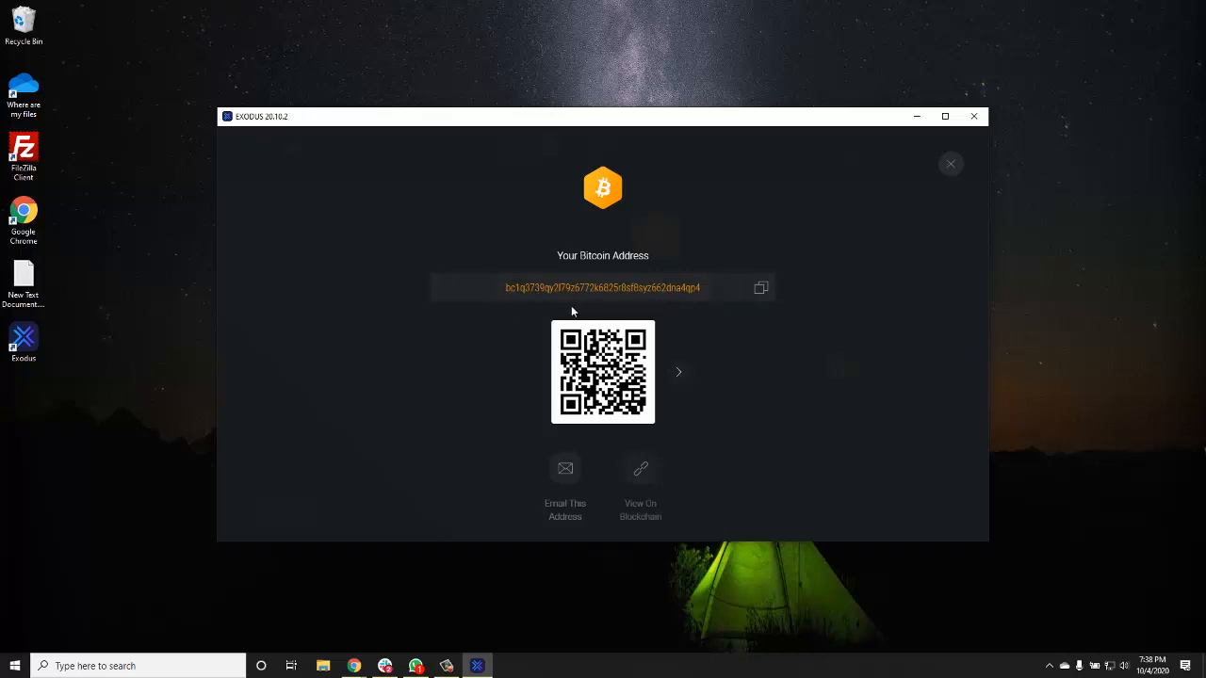
pyautogui.click(678, 373)
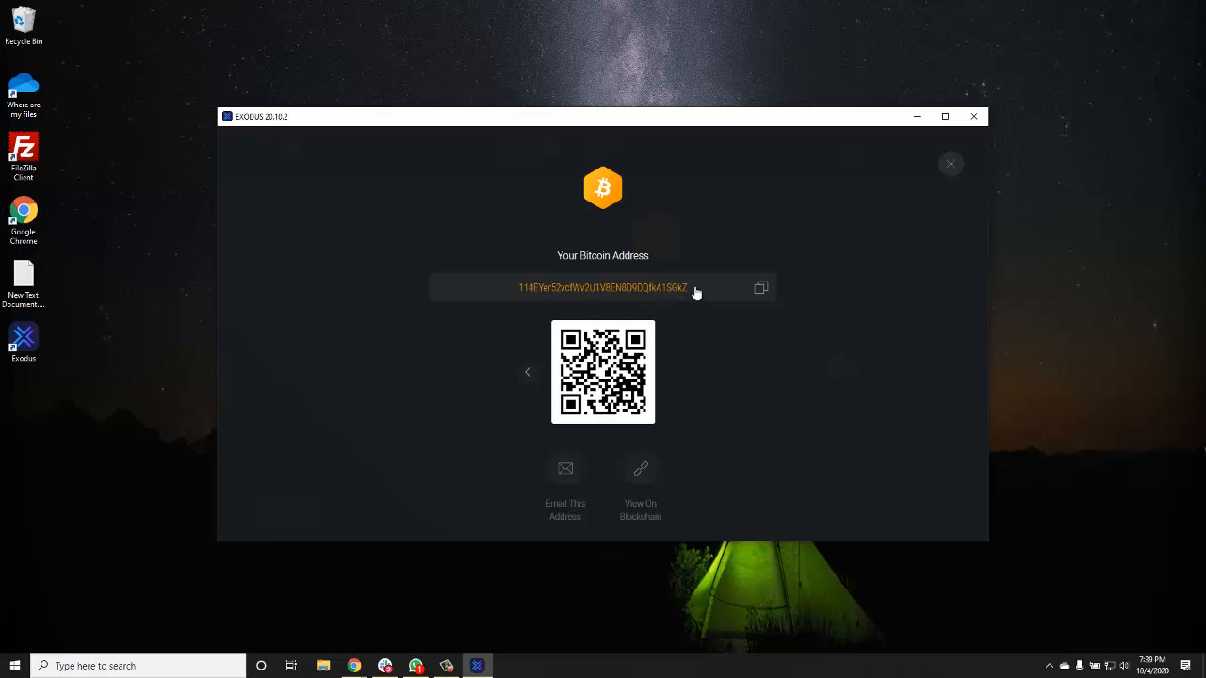
pyautogui.click(951, 168)
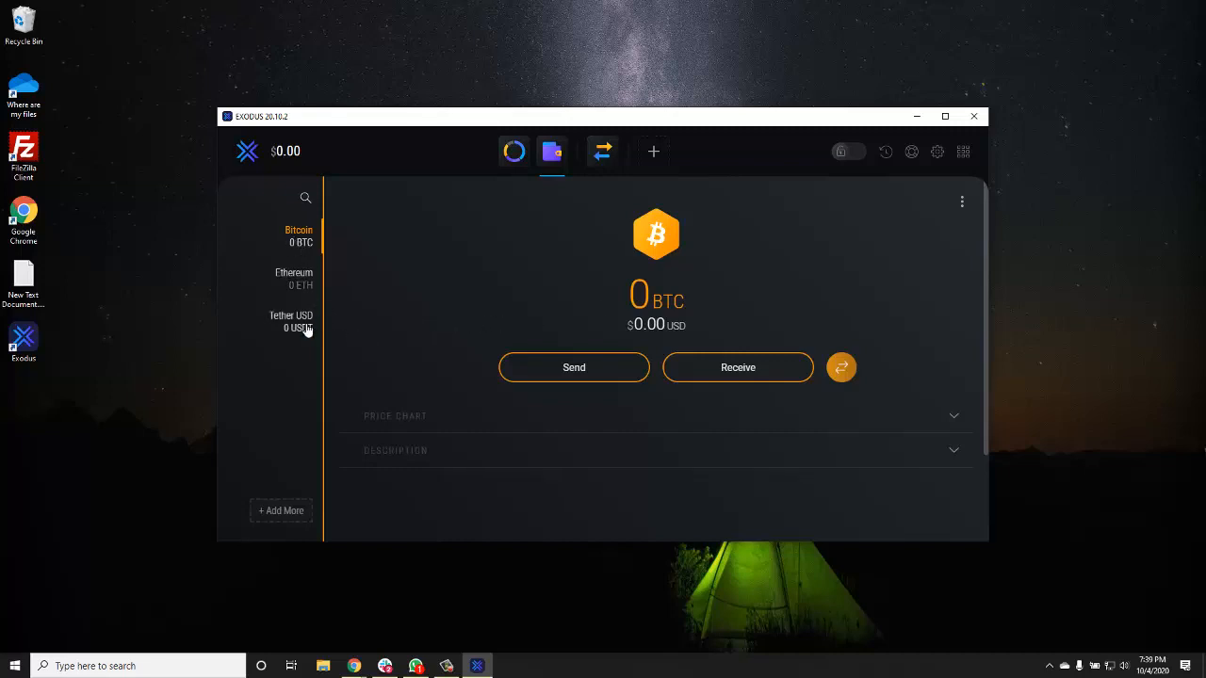
# - On the Exchange page, search 'usd' and pick USDT Tether USD to receive for BTC
pyautogui.click(603, 156)
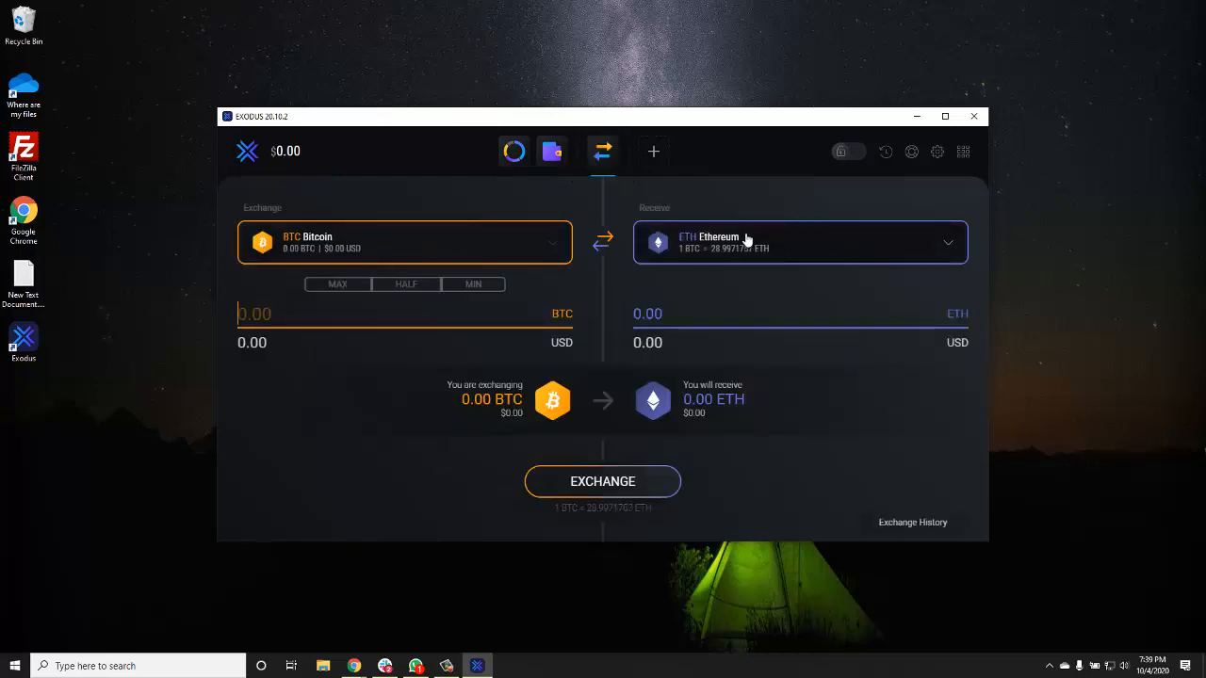
pyautogui.click(888, 248)
pyautogui.scroll(-3, 678, 401)
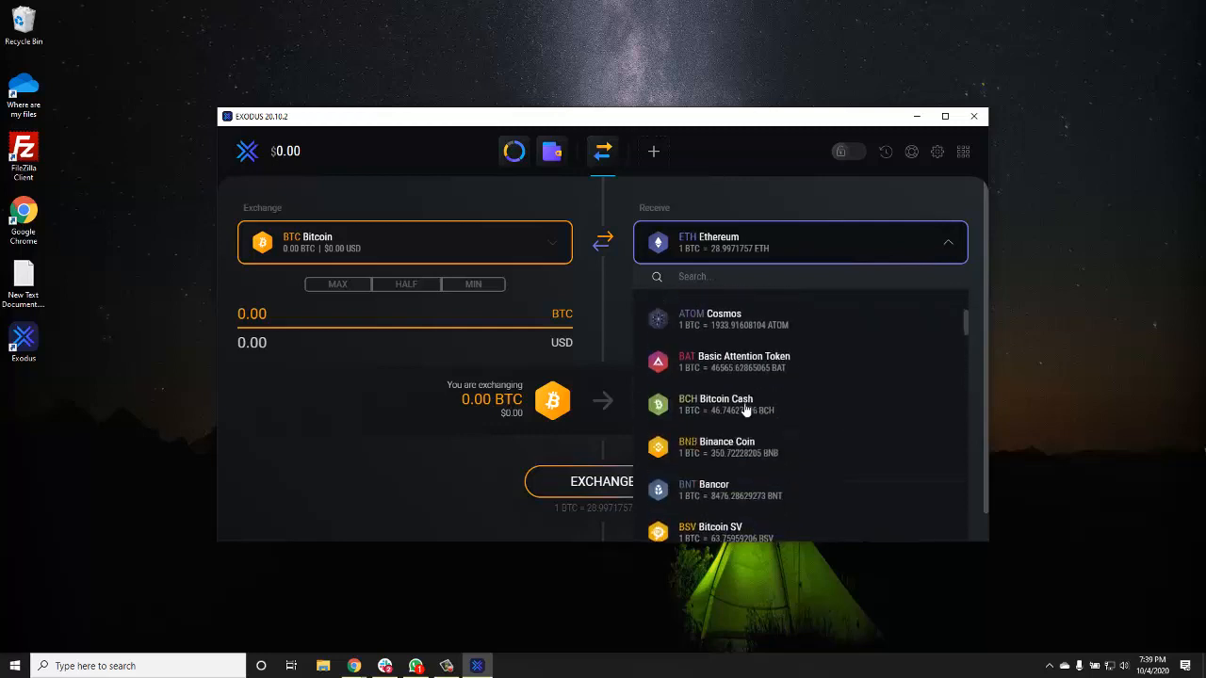
pyautogui.scroll(3, 735, 414)
pyautogui.click(759, 355)
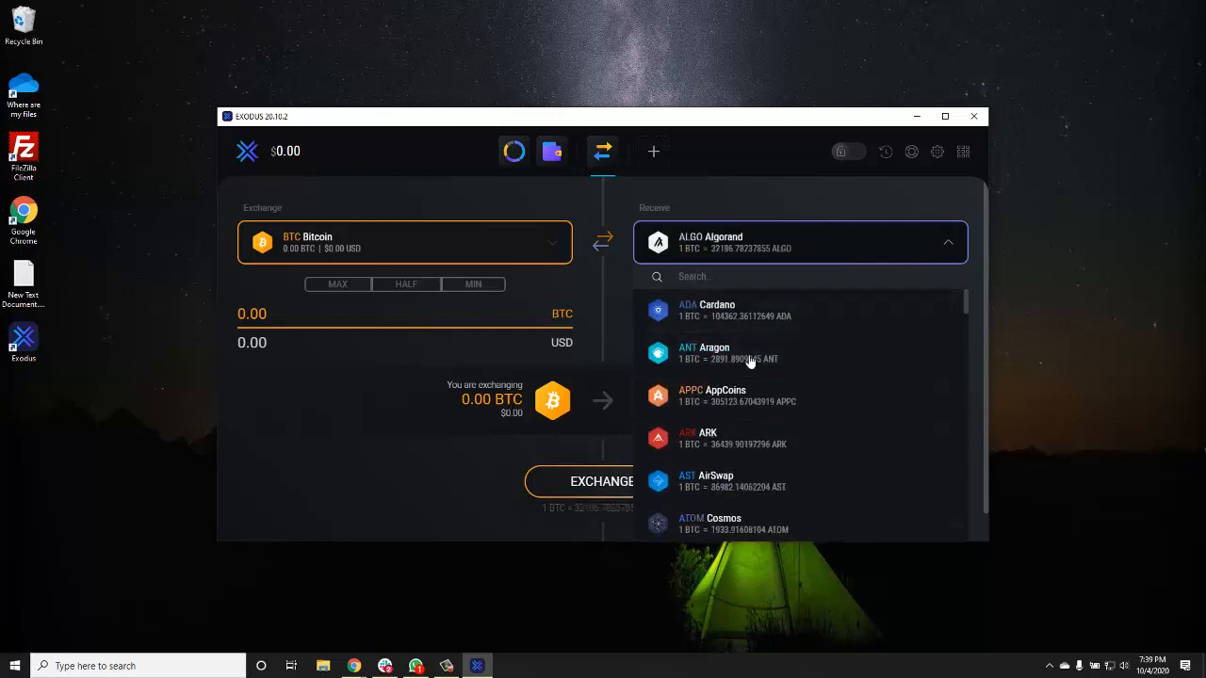
pyautogui.click(847, 241)
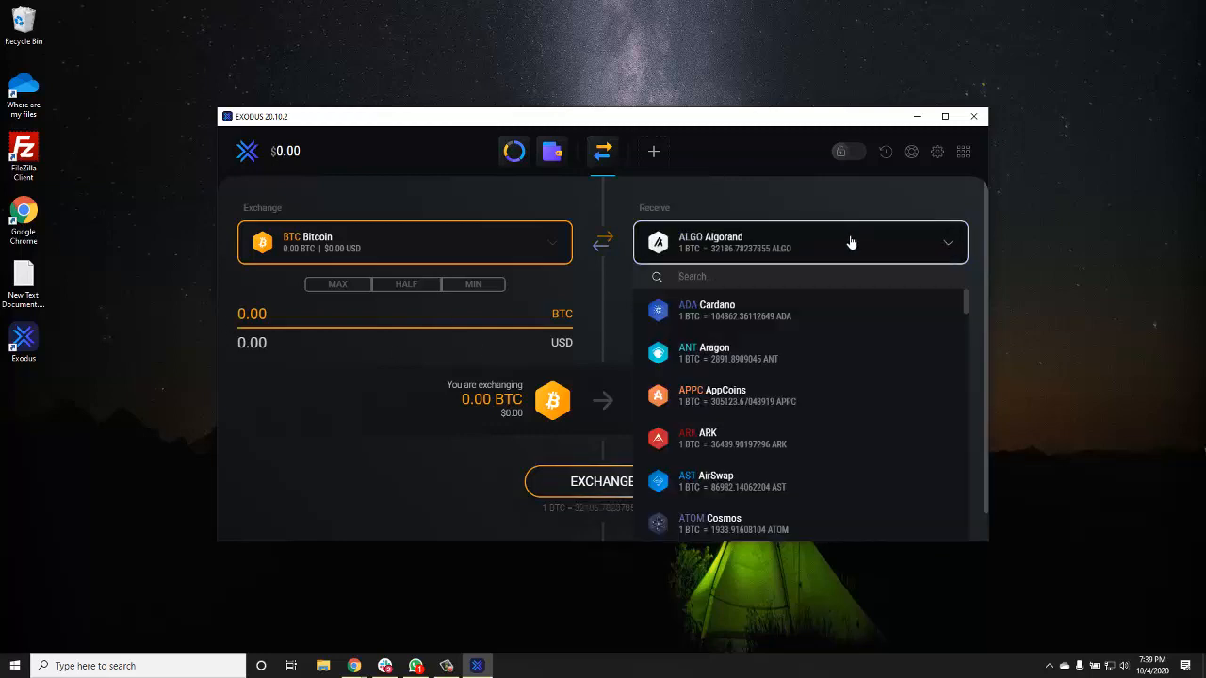
pyautogui.scroll(-2, 814, 347)
pyautogui.scroll(-6, 814, 346)
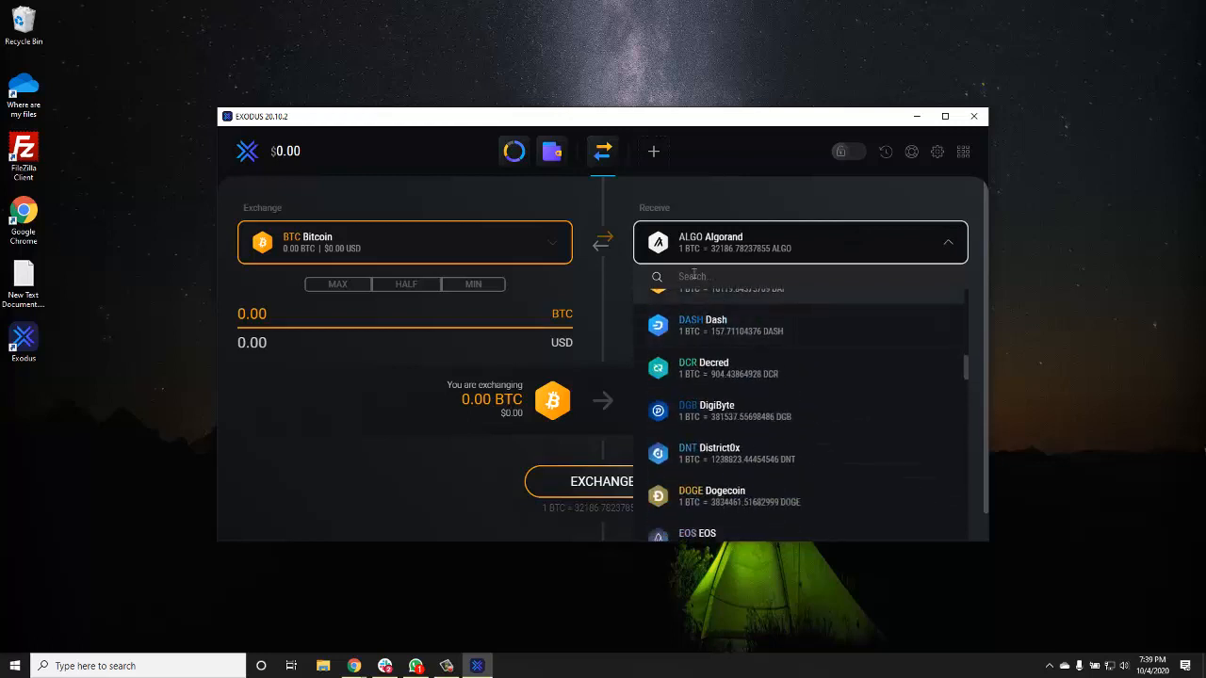
pyautogui.write('usd')
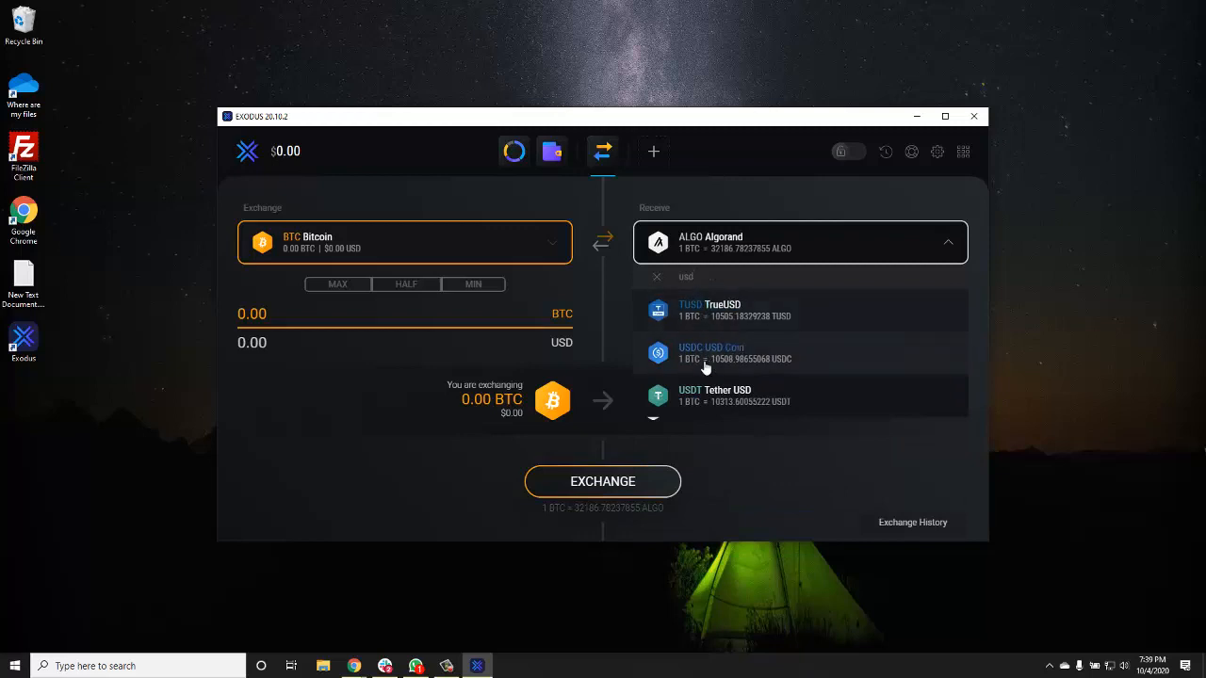
pyautogui.click(713, 402)
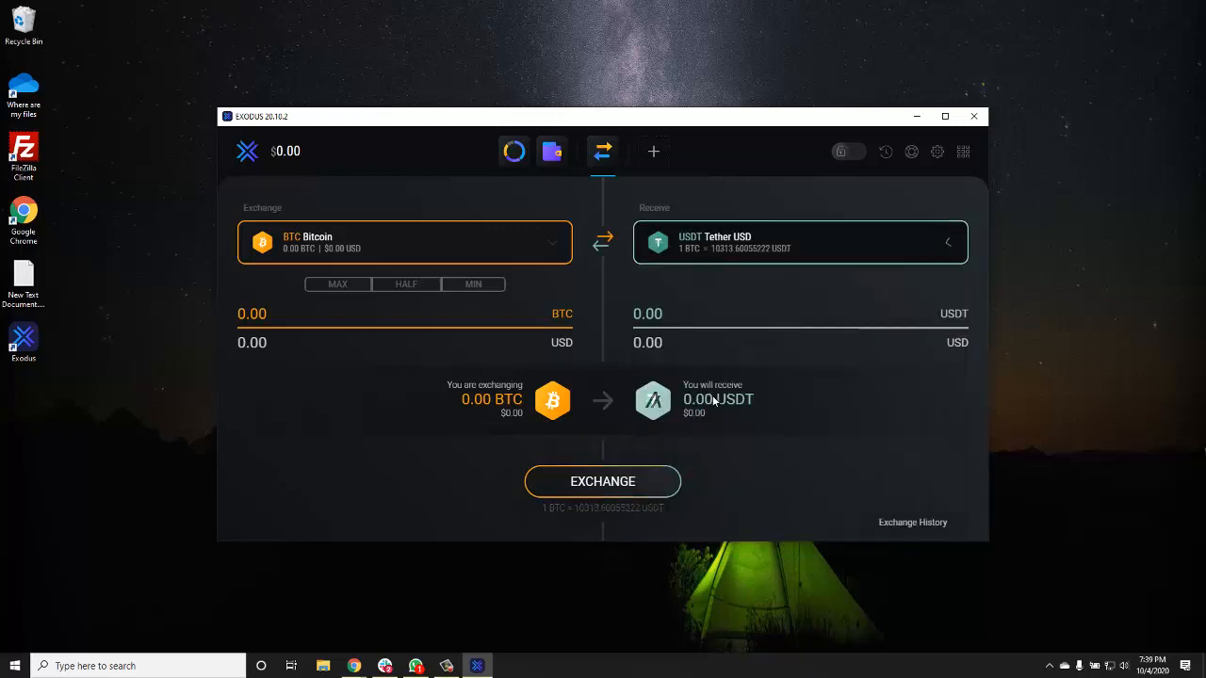